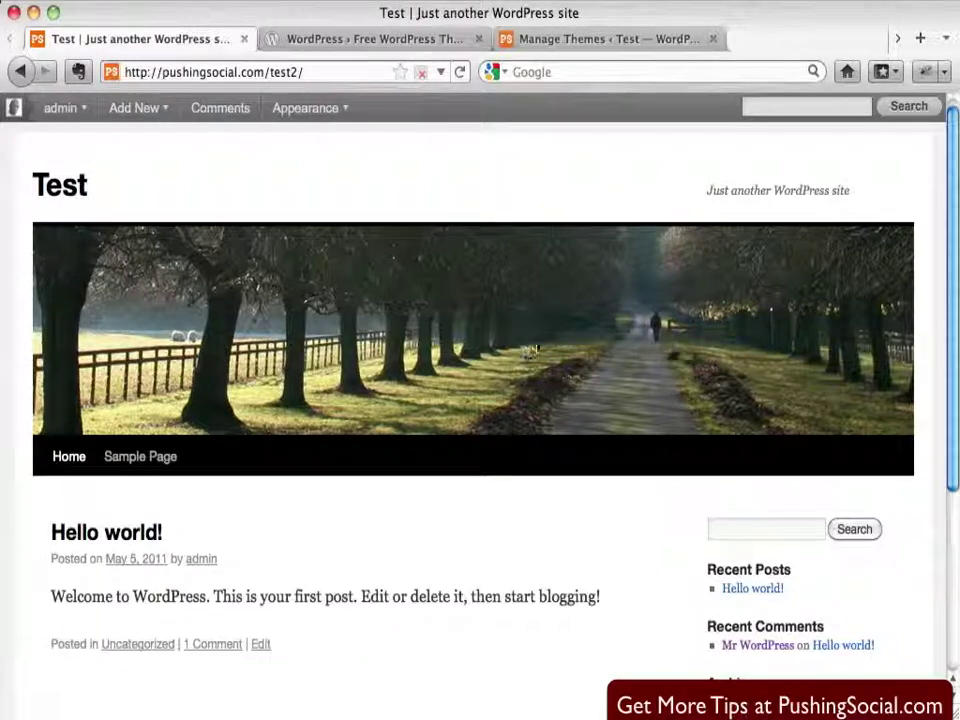
# Step: Browse the featured themes in the WordPress.org Free Themes Directory, from Adventure Journal down to Twenty Ten
pyautogui.click(418, 41)
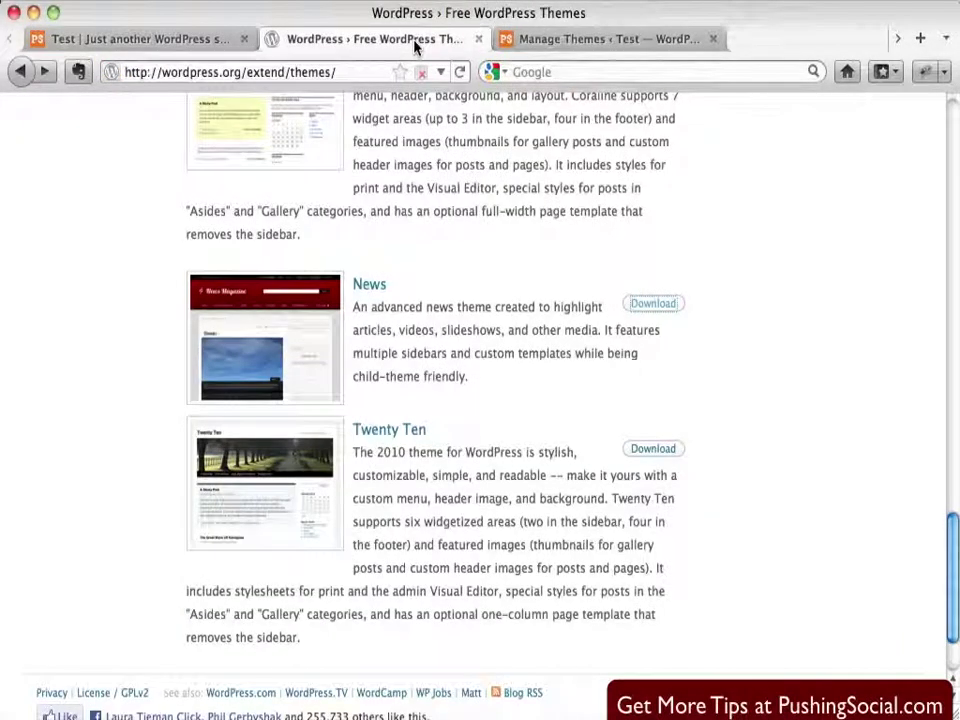
pyautogui.scroll(5, 471, 303)
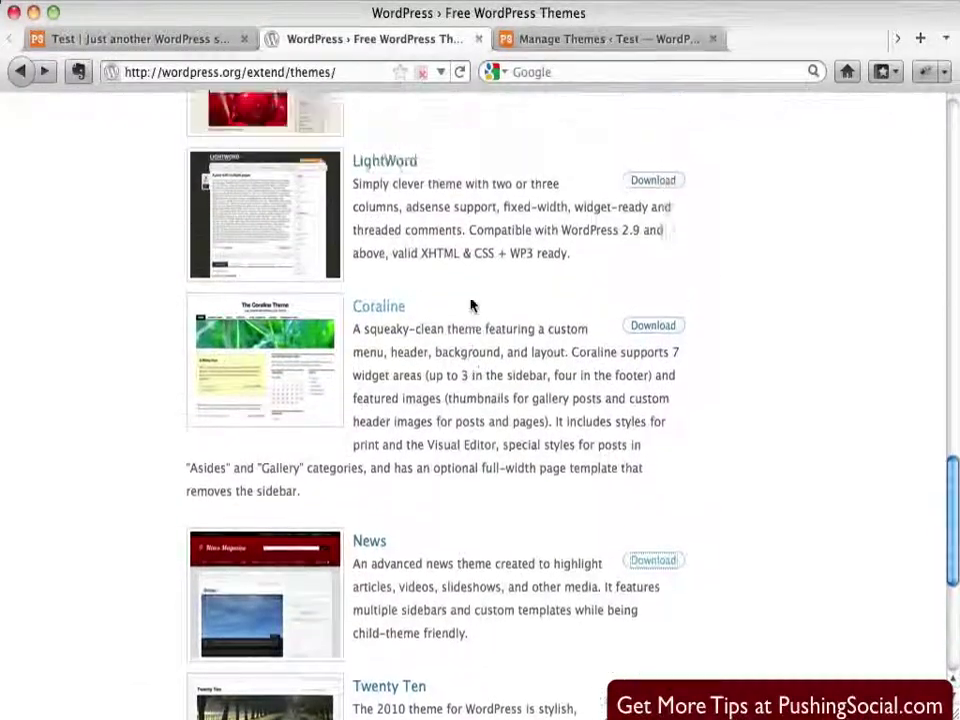
pyautogui.scroll(13, 471, 305)
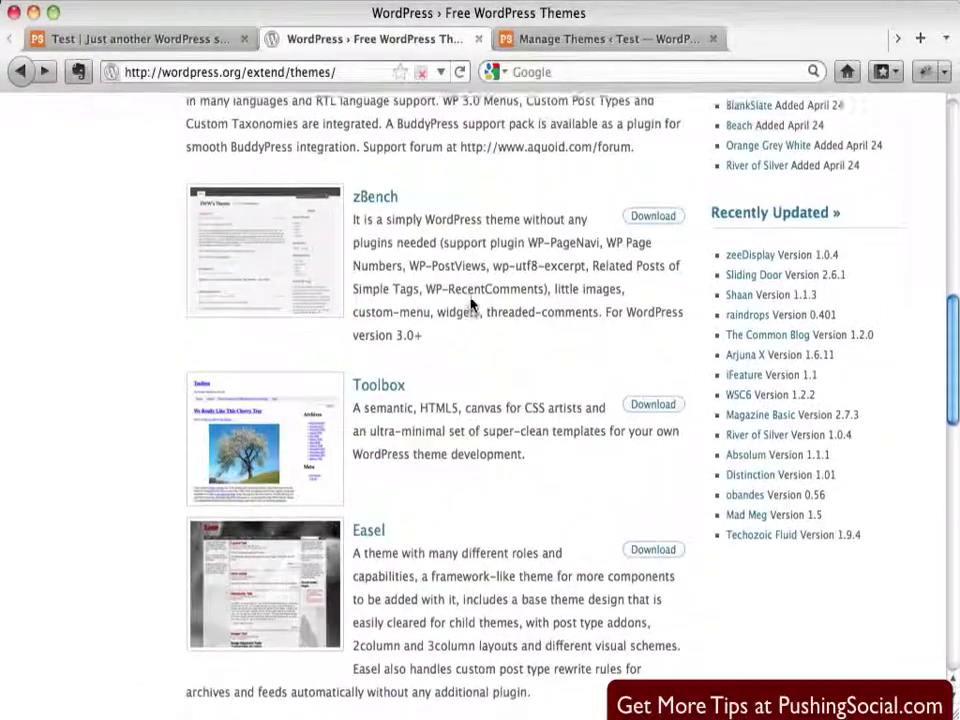
pyautogui.scroll(14, 471, 305)
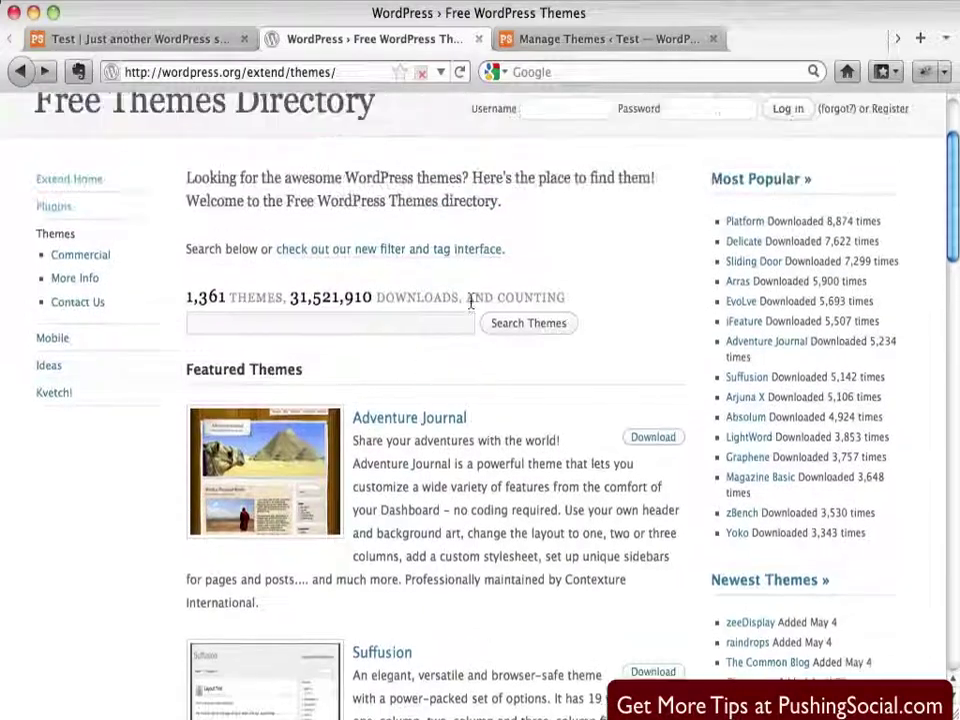
pyautogui.scroll(3, 471, 305)
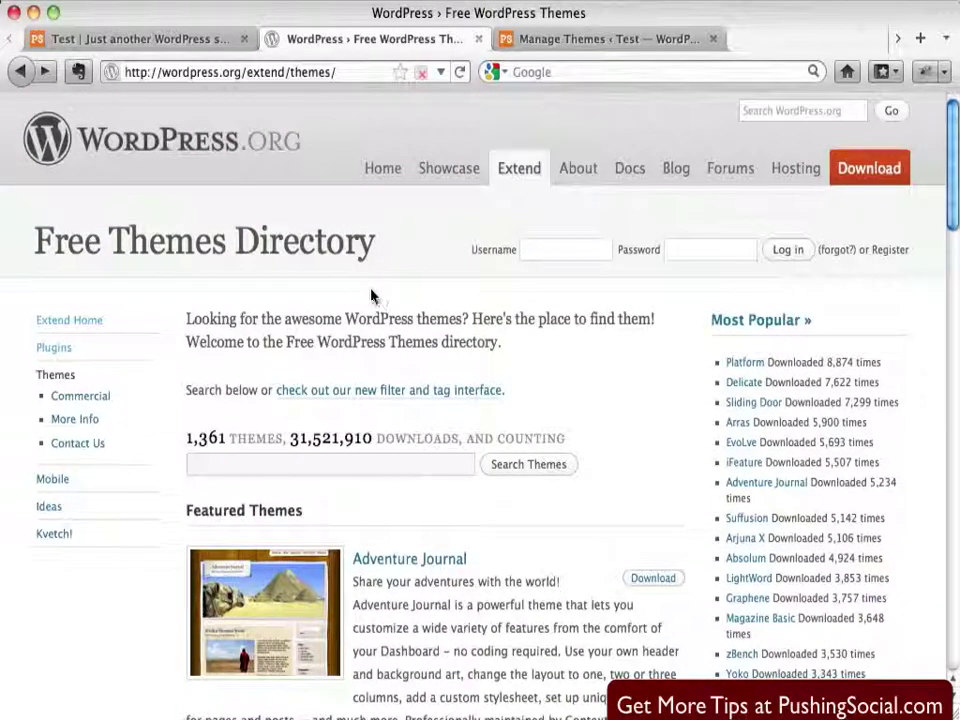
pyautogui.scroll(-1, 335, 260)
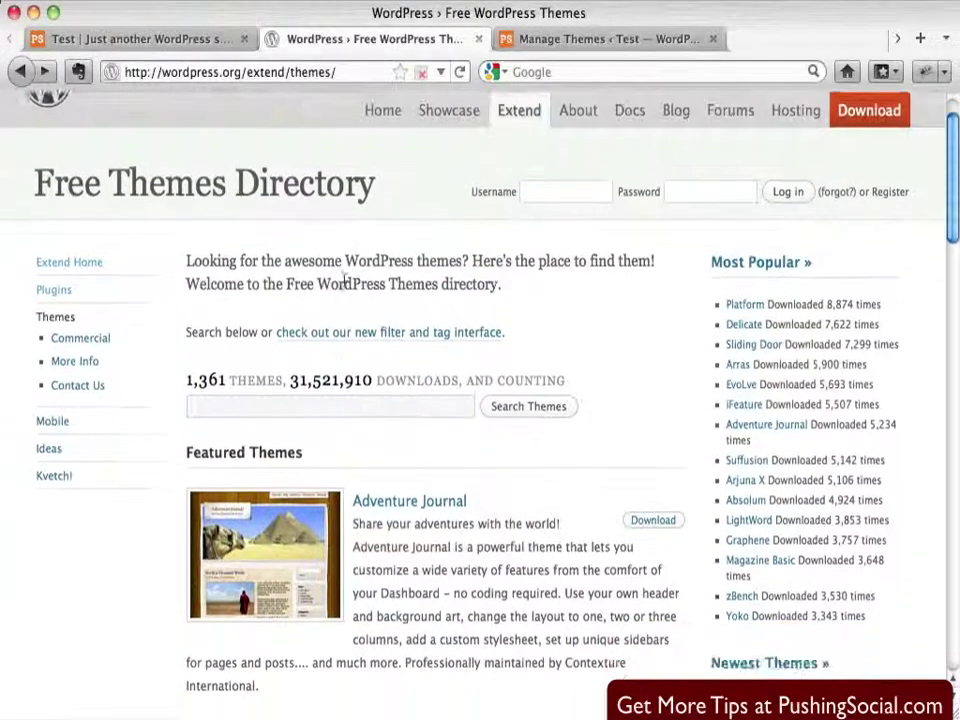
pyautogui.scroll(-14, 344, 283)
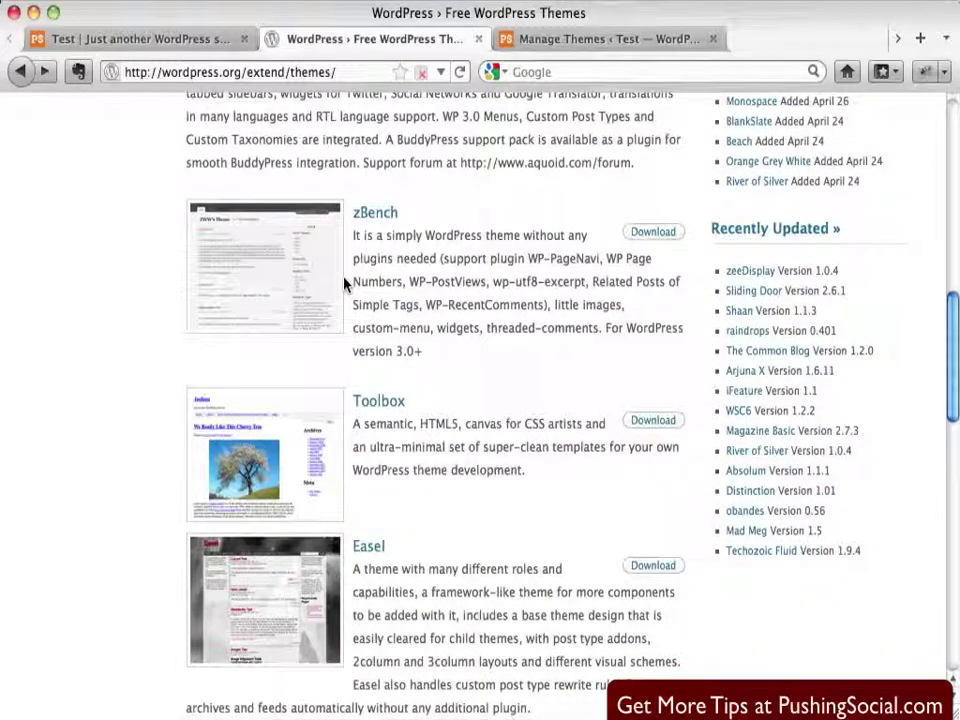
pyautogui.scroll(-1, 344, 283)
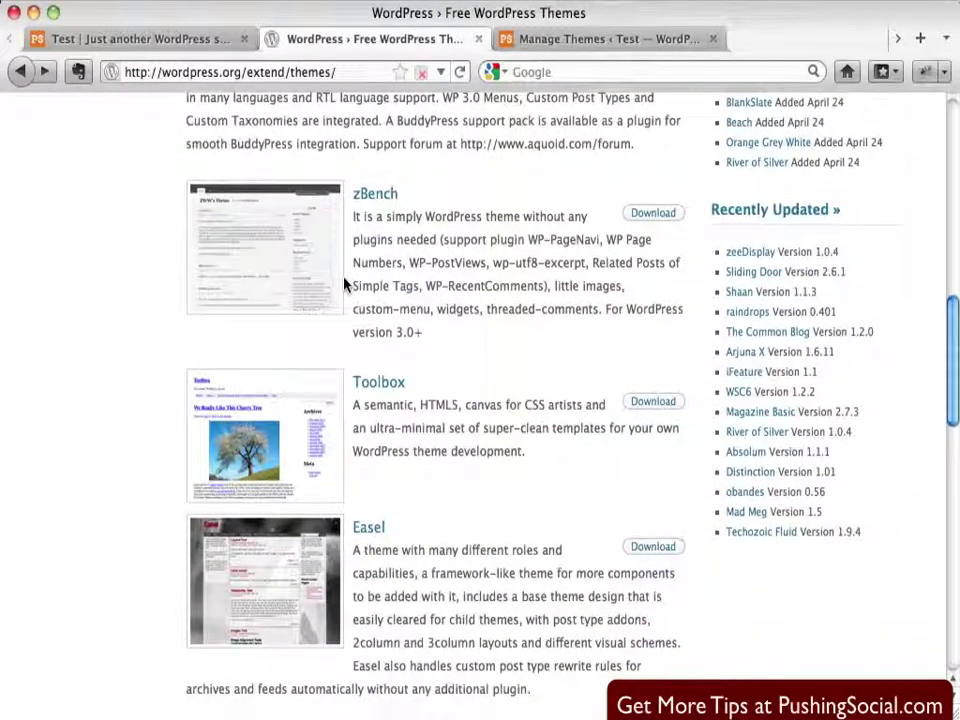
pyautogui.scroll(-3, 344, 283)
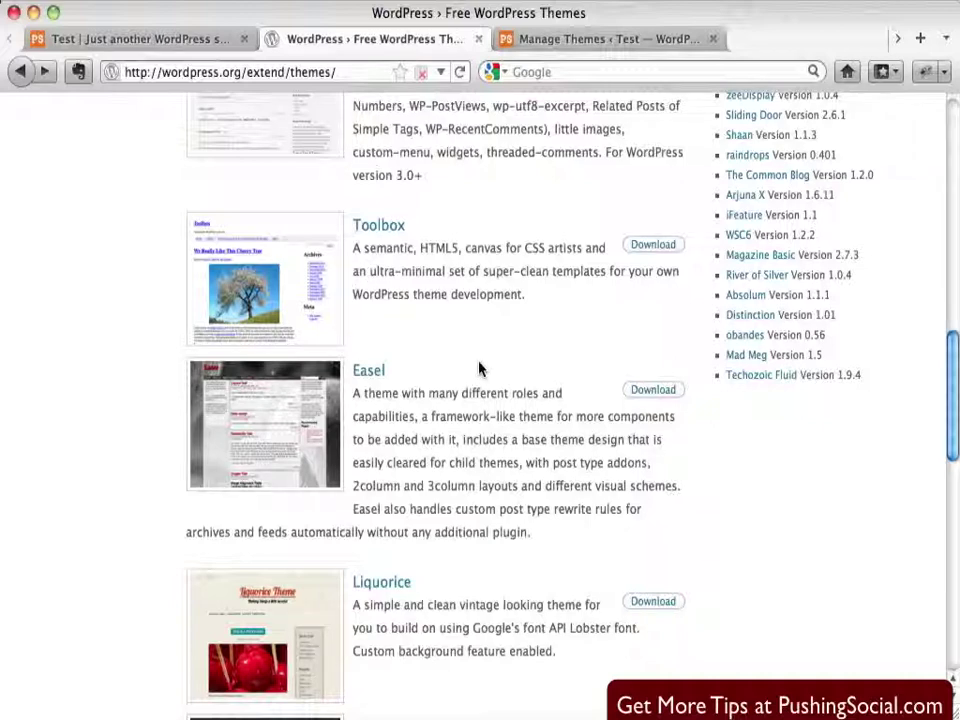
pyautogui.scroll(-3, 478, 369)
pyautogui.scroll(-3, 480, 368)
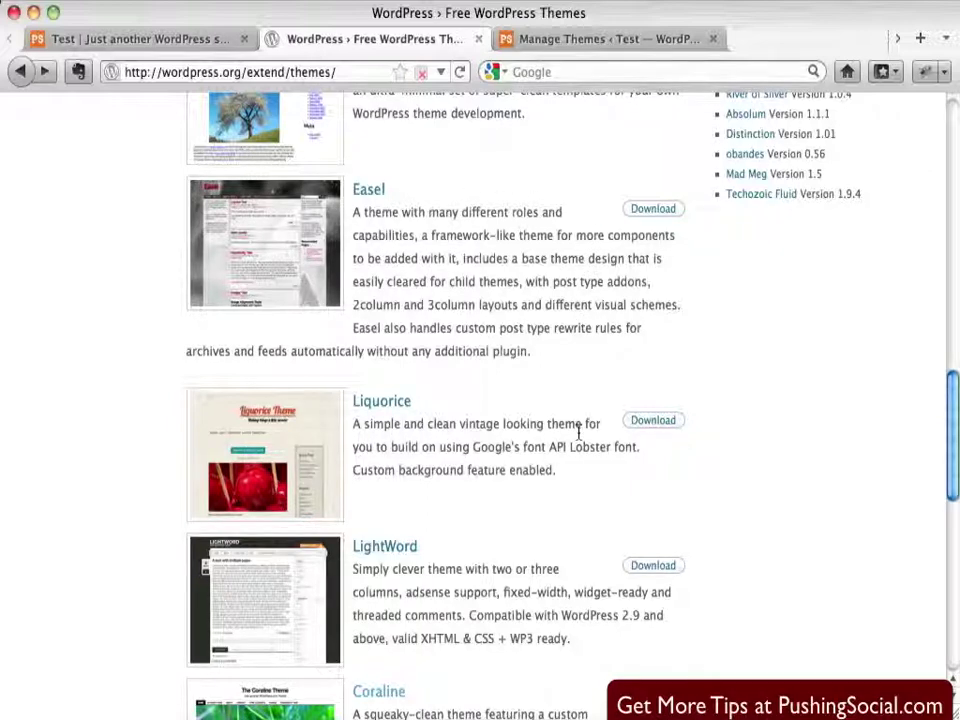
pyautogui.scroll(-1, 577, 428)
pyautogui.scroll(-3, 577, 430)
pyautogui.scroll(10, 578, 435)
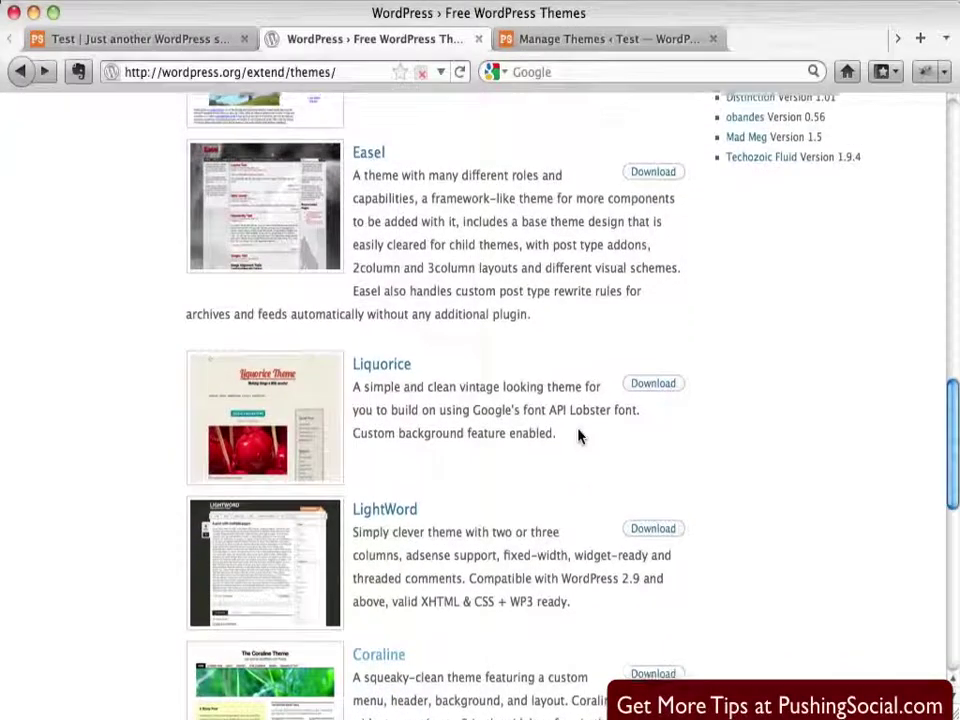
pyautogui.scroll(20, 577, 435)
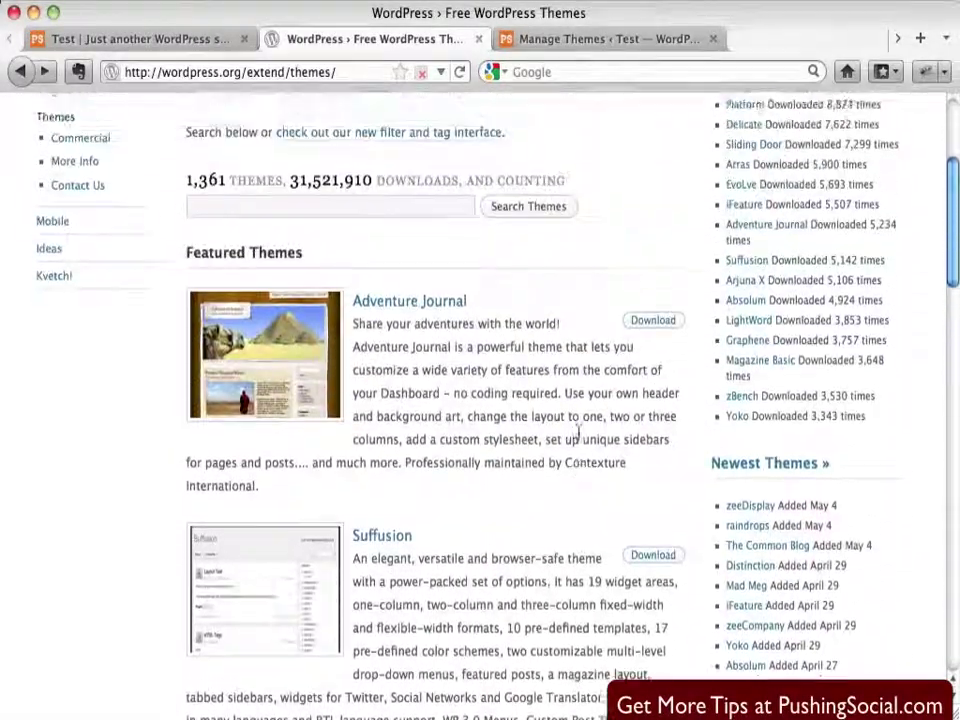
pyautogui.scroll(-20, 578, 434)
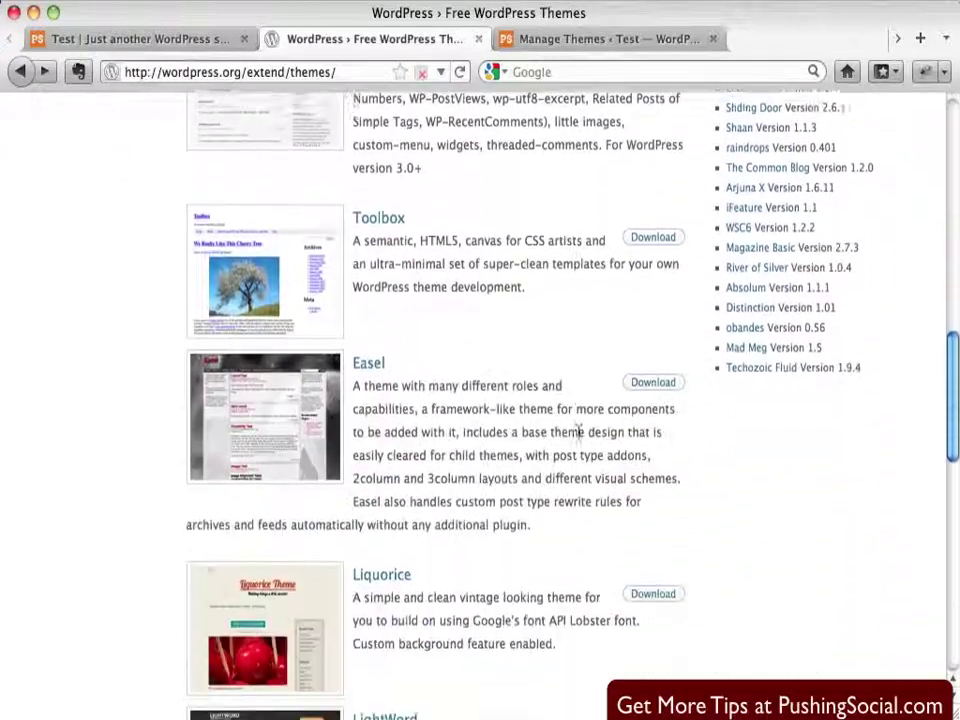
# Step: Download the News theme from the featured themes in the directory
pyautogui.scroll(-14, 577, 432)
pyautogui.scroll(3, 578, 437)
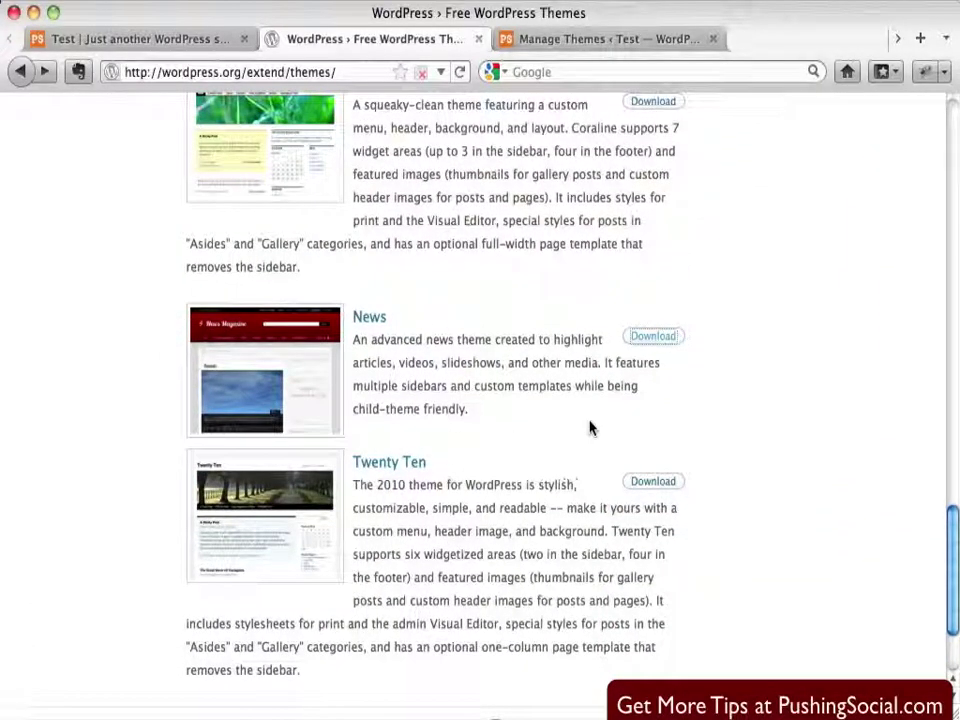
pyautogui.click(636, 343)
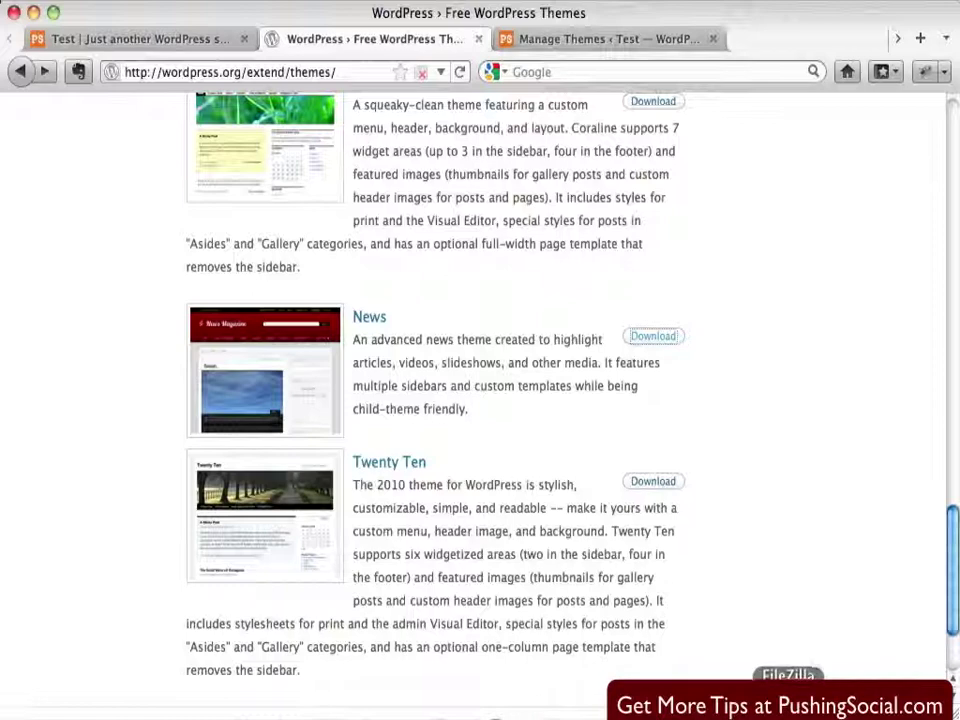
# Step: Switch to FileZilla and open the remote folder /www/test2/wp-content/themes
pyautogui.click(788, 712)
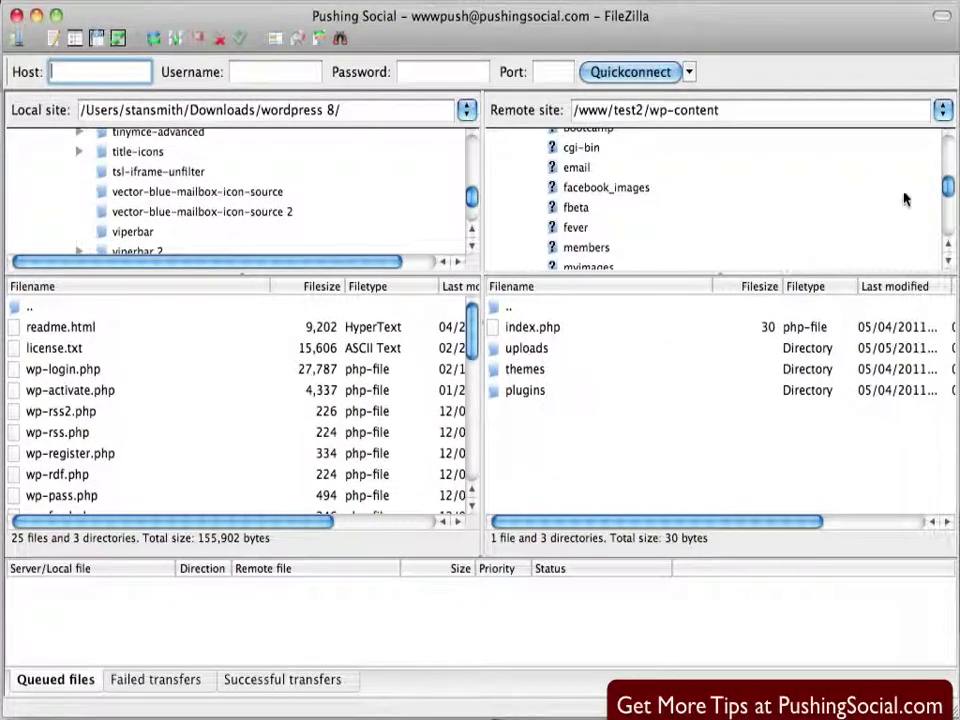
pyautogui.moveTo(949, 190); pyautogui.dragTo(949, 212)
pyautogui.moveTo(950, 212); pyautogui.dragTo(949, 216)
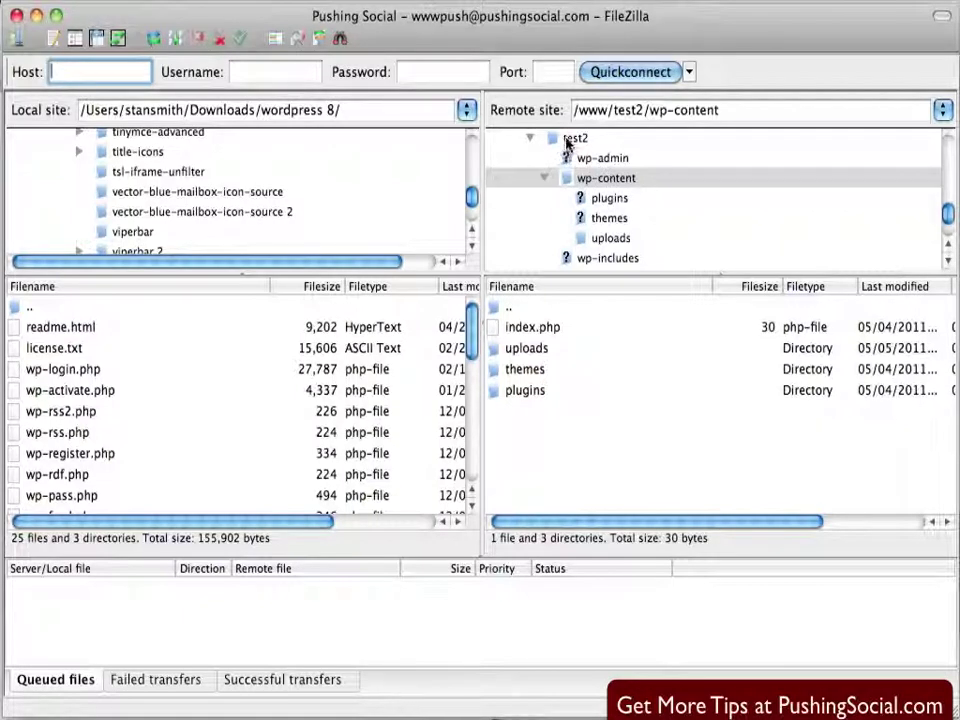
pyautogui.click(596, 220)
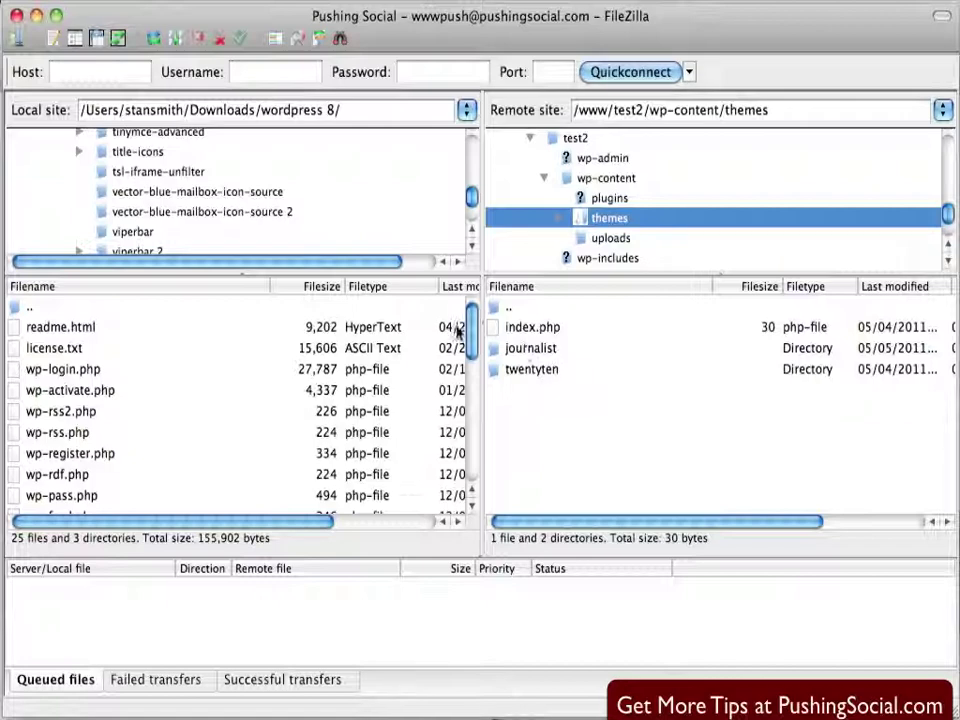
# Step: Upload the news folder from the local Downloads folder into the remote themes folder
pyautogui.click(349, 191)
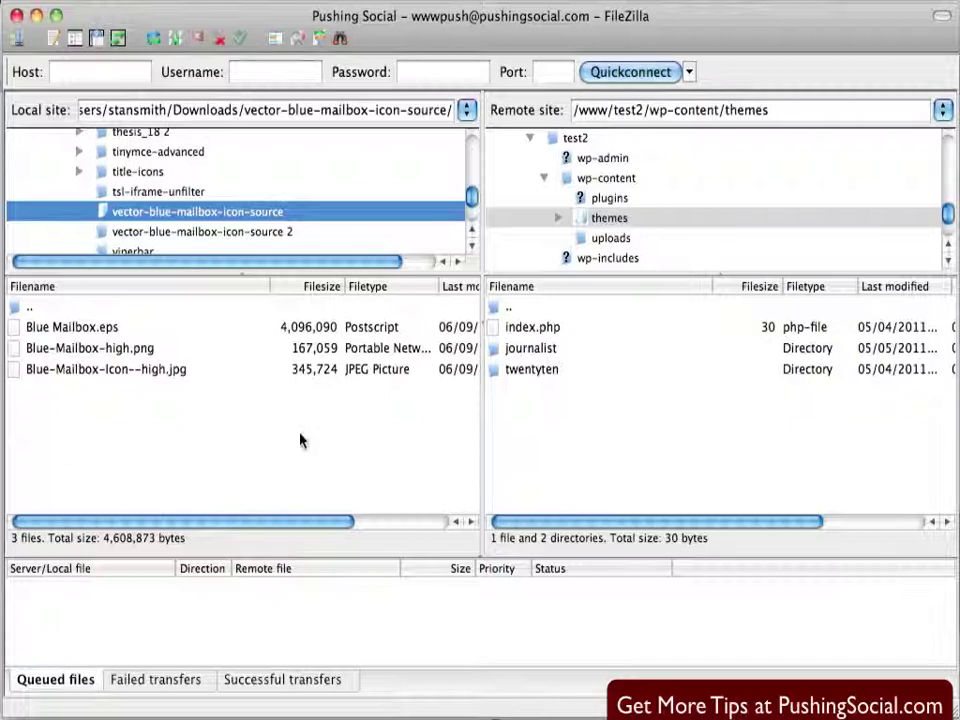
pyautogui.moveTo(470, 197)
pyautogui.mouseDown()
pyautogui.moveTo(470, 180)
pyautogui.moveTo(470, 190)
pyautogui.mouseUp()
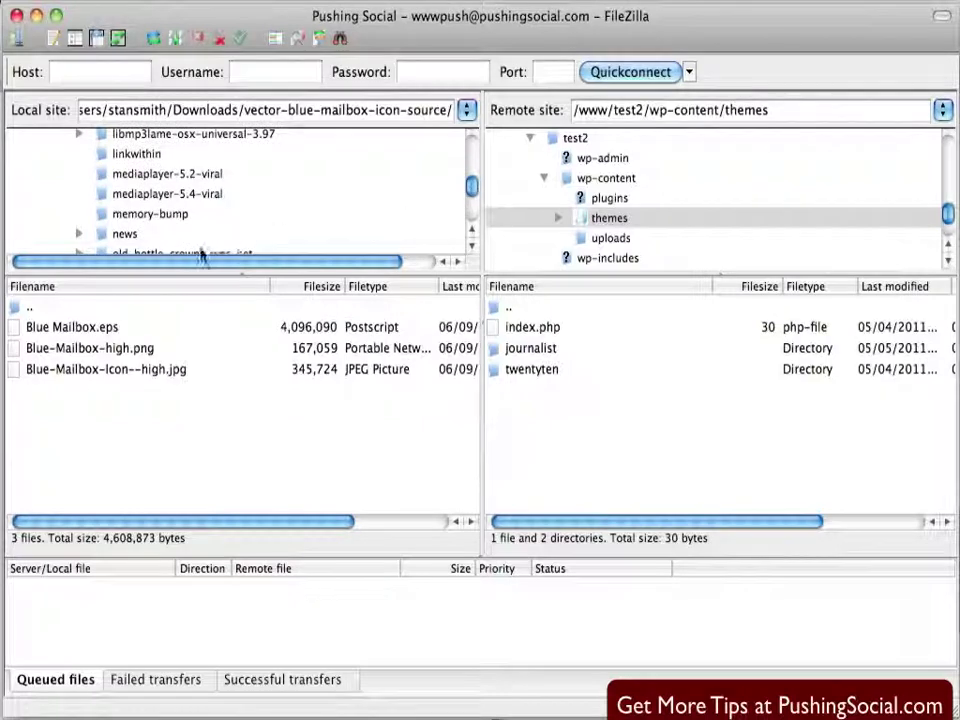
pyautogui.click(119, 240)
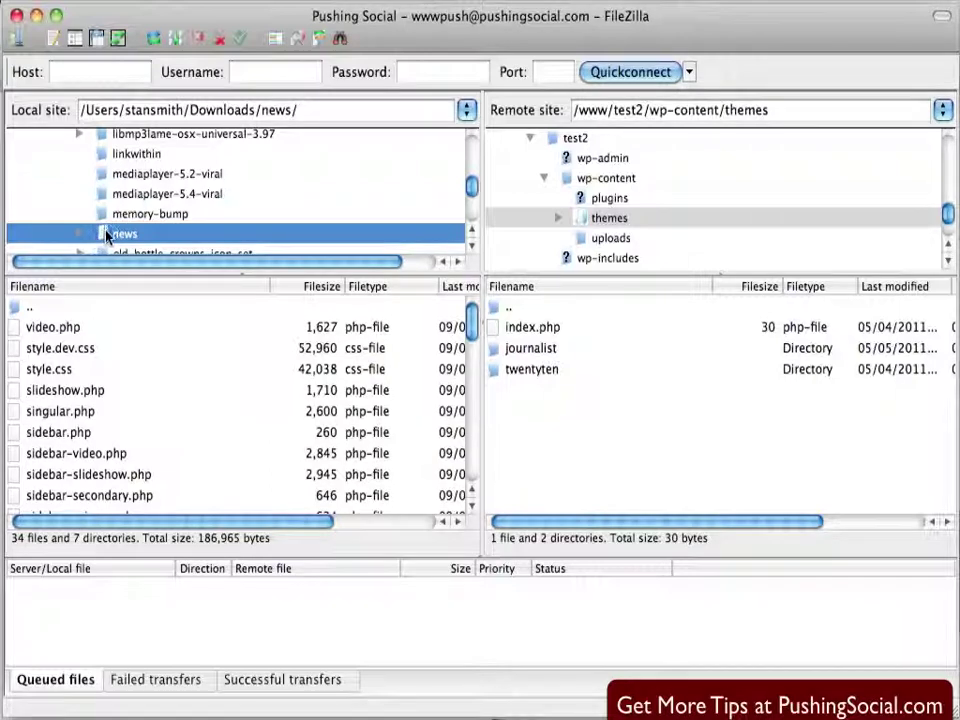
pyautogui.moveTo(107, 235); pyautogui.dragTo(600, 439)
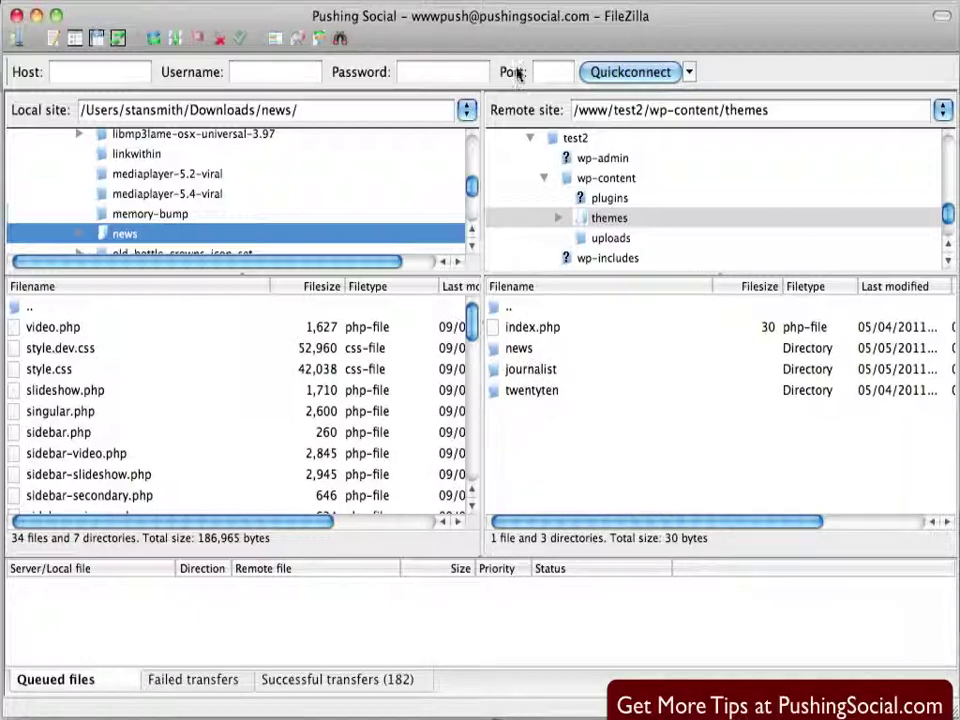
# Step: Switch back to the browser and open the Test site's Manage Themes page
pyautogui.click(36, 15)
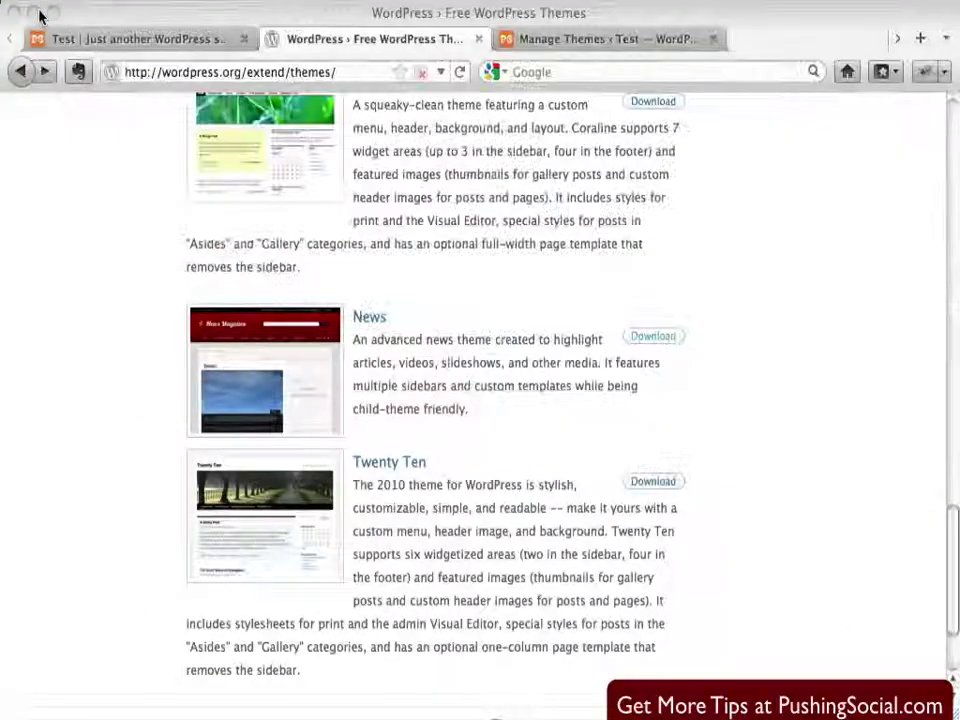
pyautogui.click(204, 40)
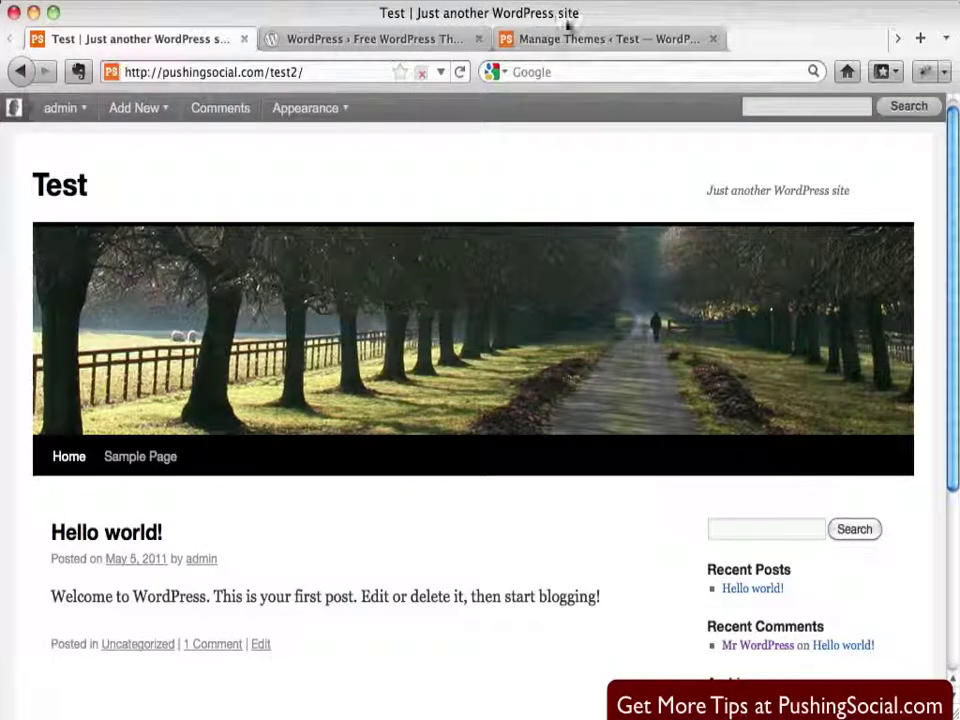
pyautogui.click(597, 40)
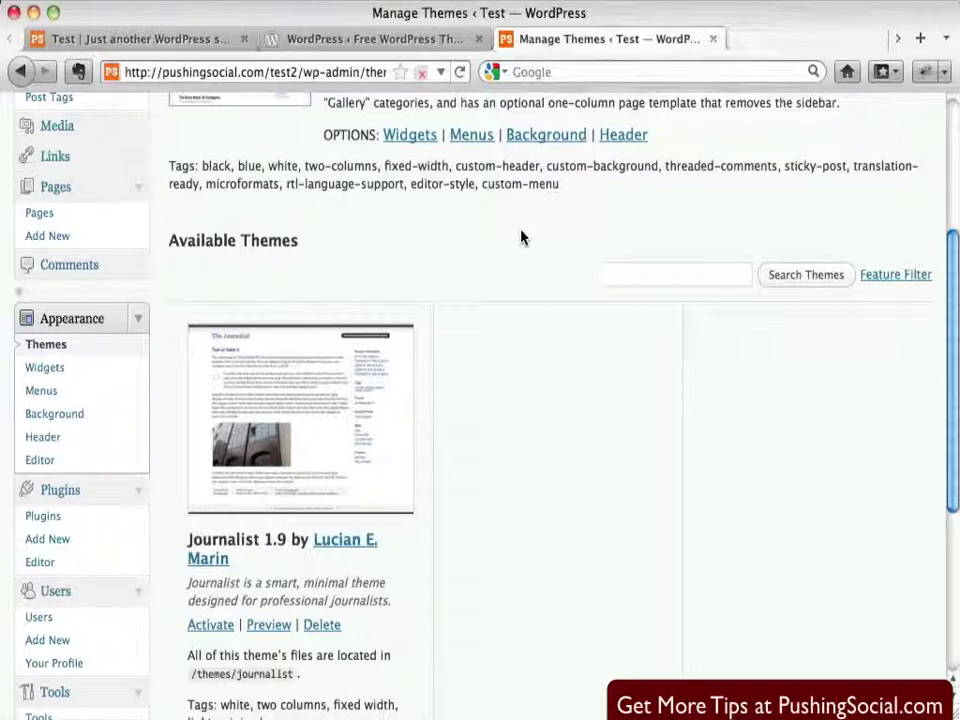
pyautogui.scroll(5, 521, 237)
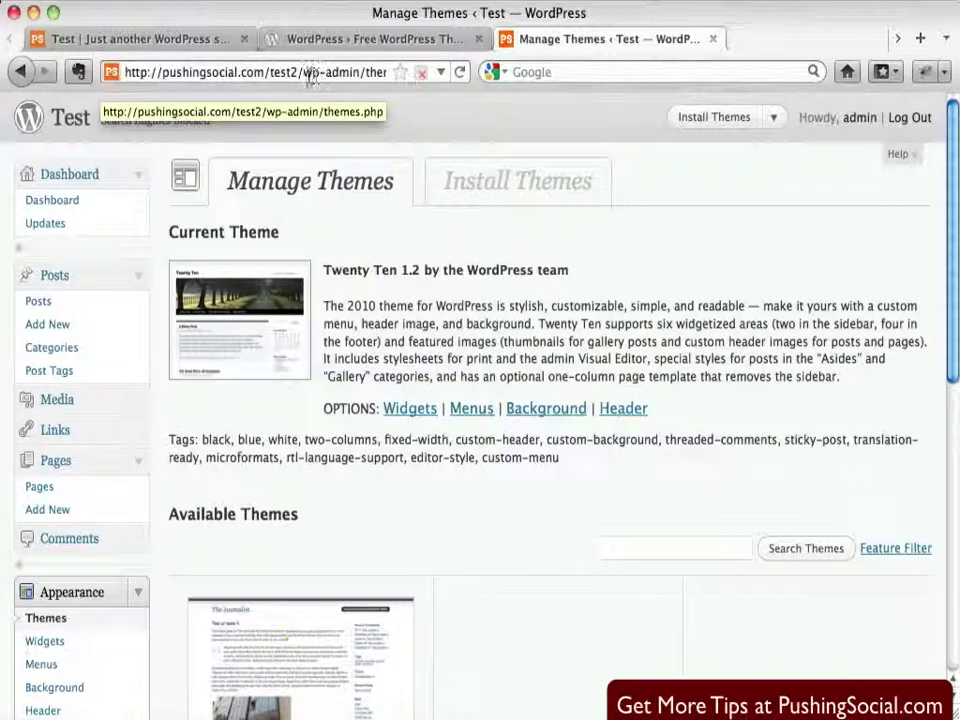
# Step: Highlight the wp-admin part of the page address, look over the available themes, and reload the Manage Themes page
pyautogui.moveTo(303, 72); pyautogui.dragTo(368, 74)
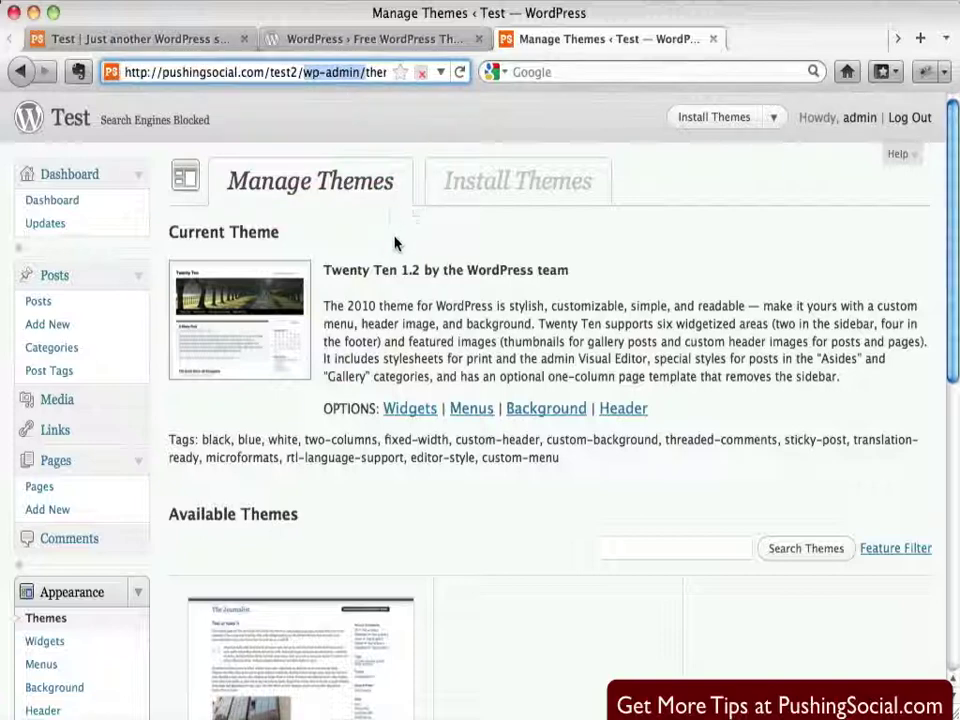
pyautogui.scroll(-2, 356, 235)
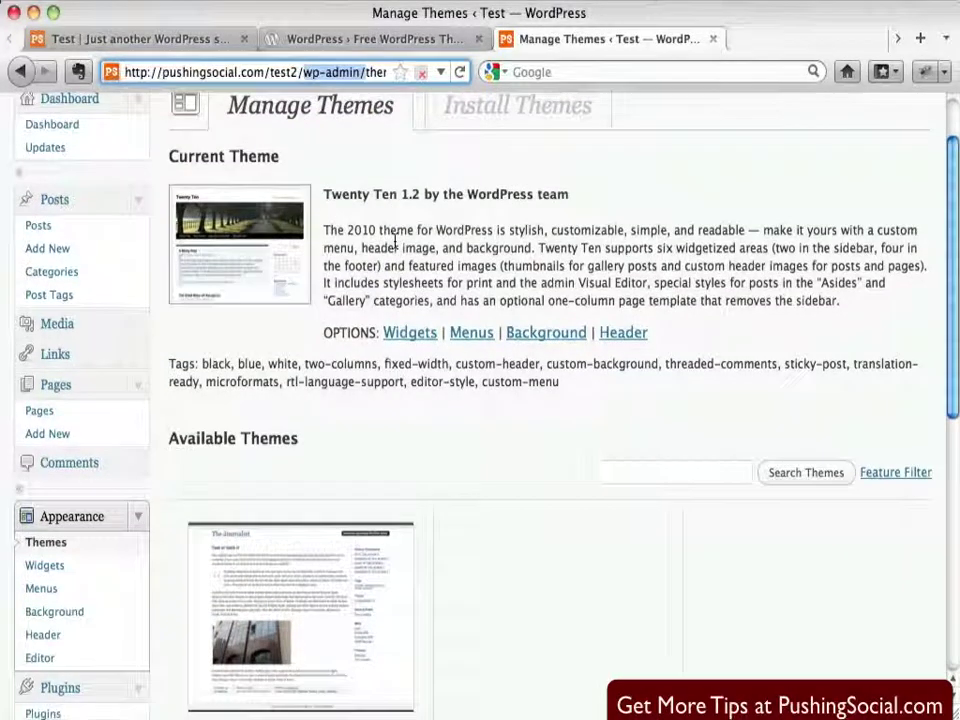
pyautogui.scroll(-5, 352, 268)
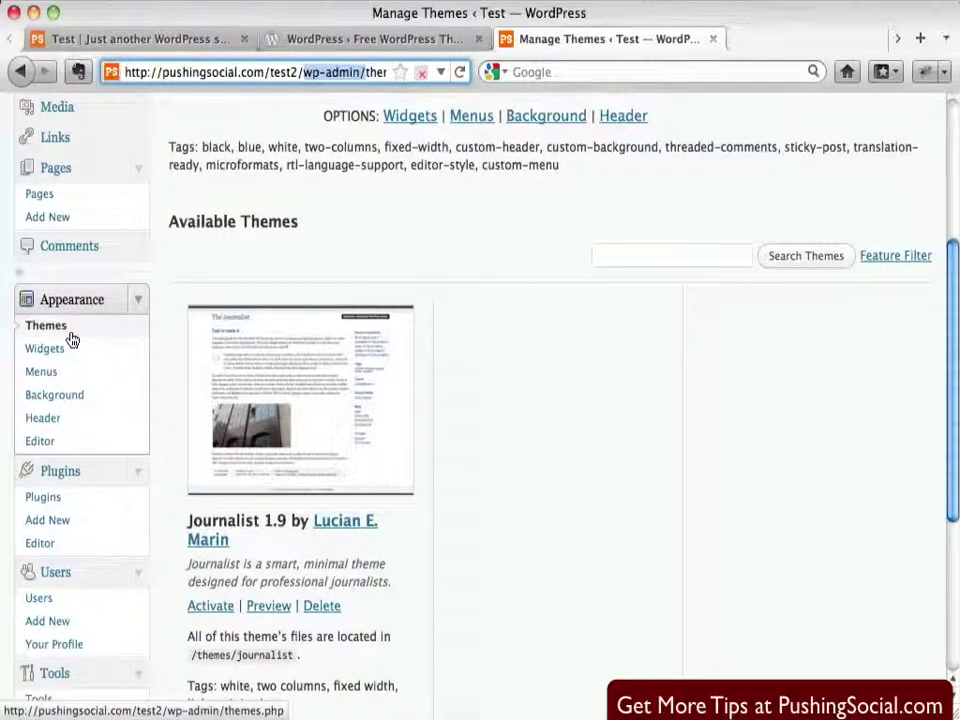
pyautogui.scroll(7, 311, 300)
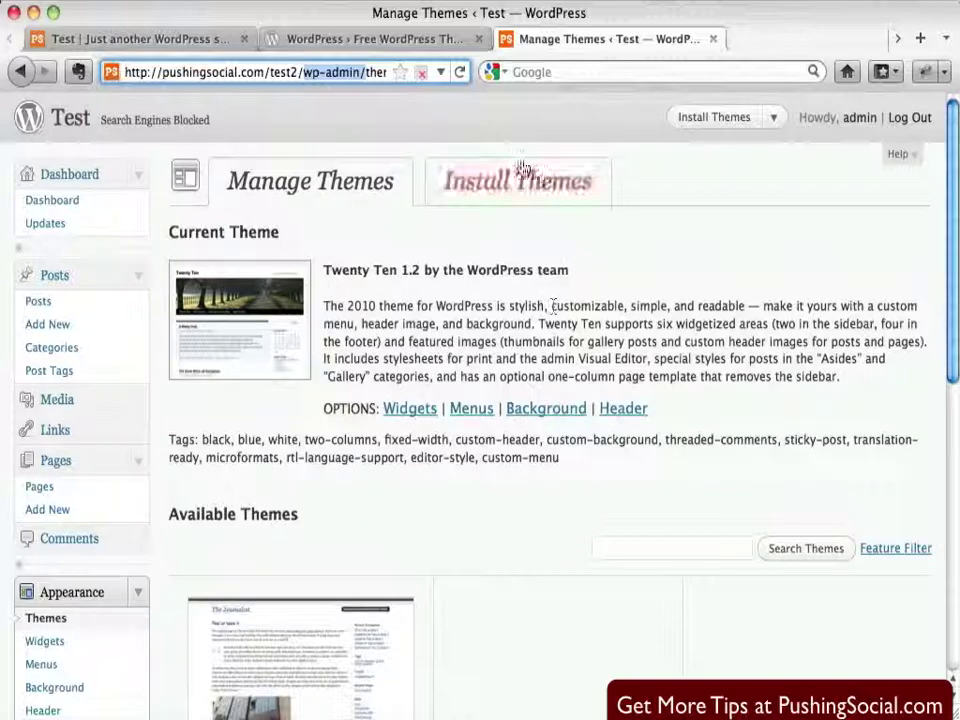
pyautogui.click(458, 75)
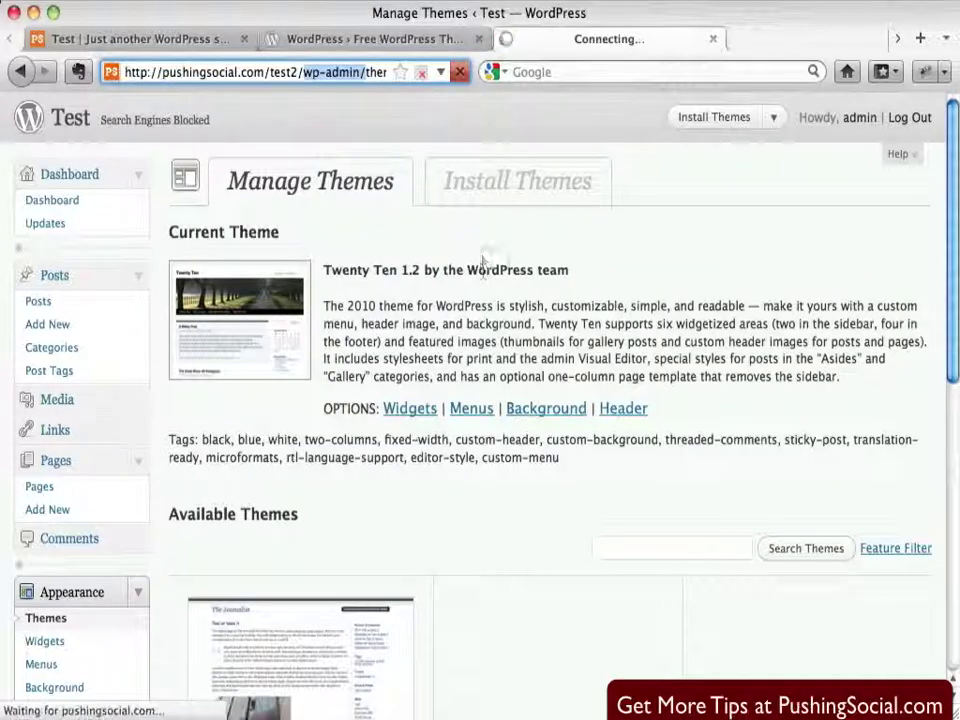
# Step: Activate the News 0.1 theme from the site's available themes
pyautogui.scroll(-5, 483, 276)
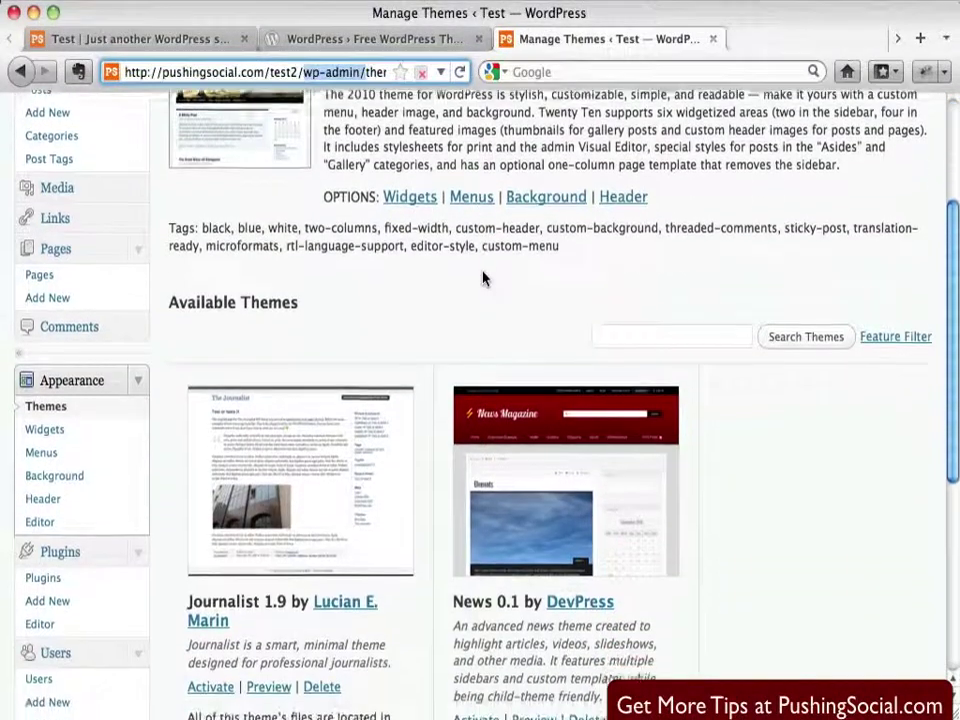
pyautogui.scroll(-3, 483, 278)
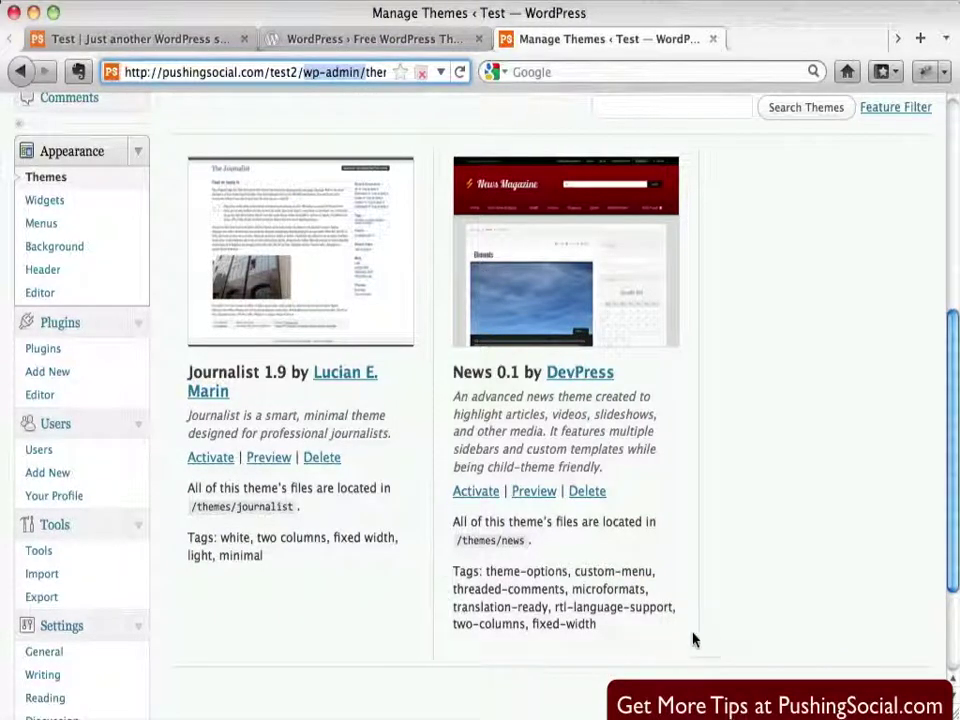
pyautogui.scroll(2, 673, 386)
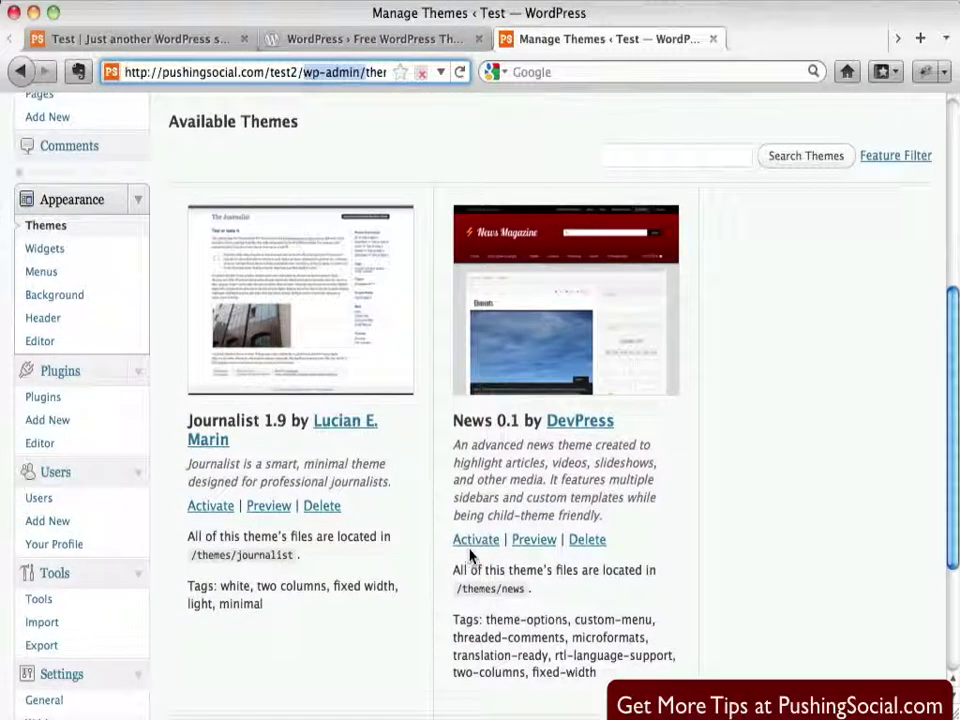
pyautogui.click(472, 550)
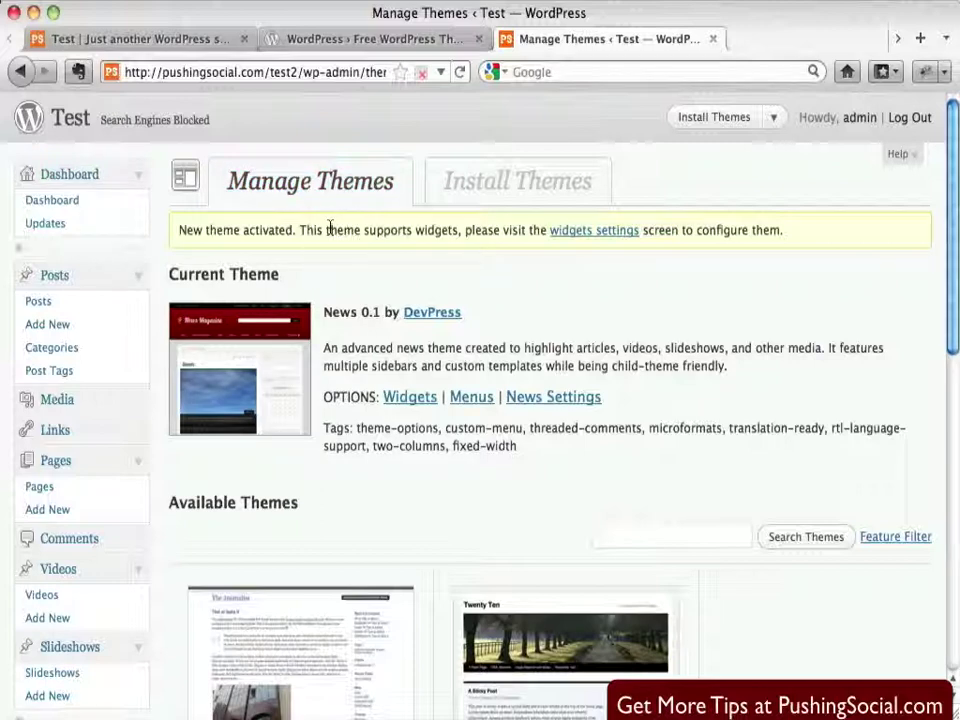
# Step: Open the Test site's front page, look over its News layout, and compare it with the earlier copy of the site
pyautogui.click(56, 134)
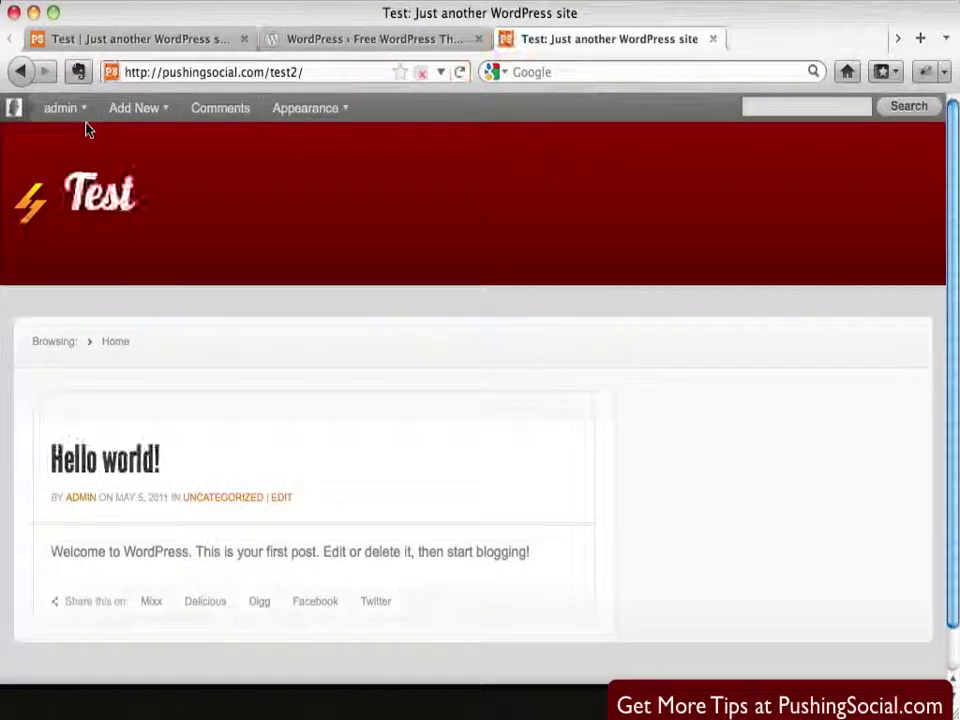
pyautogui.moveTo(108, 157)
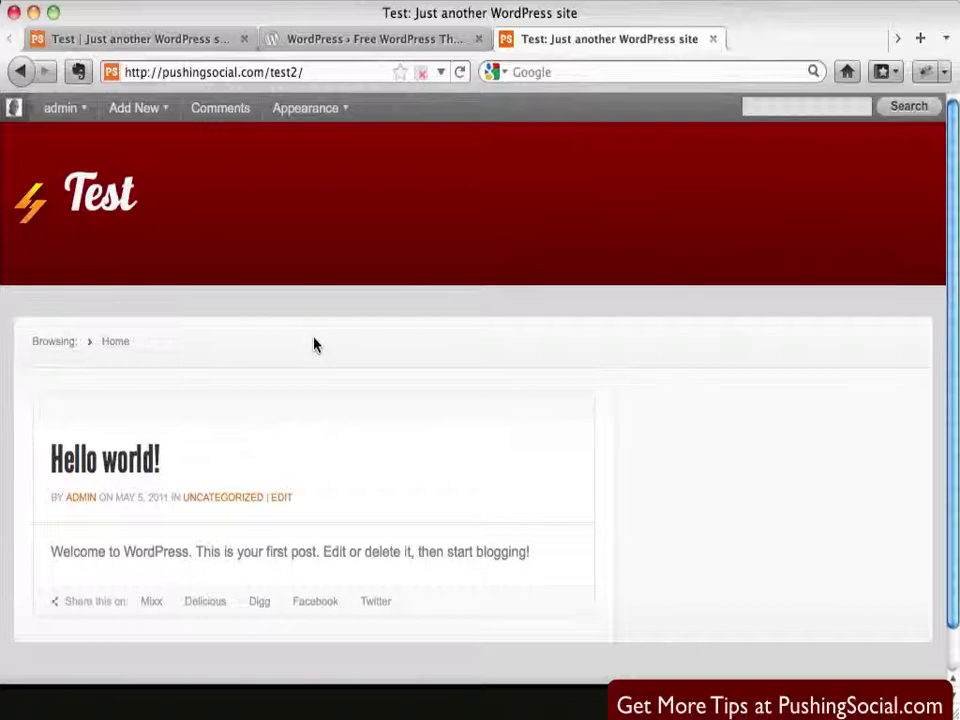
pyautogui.scroll(-2, 645, 433)
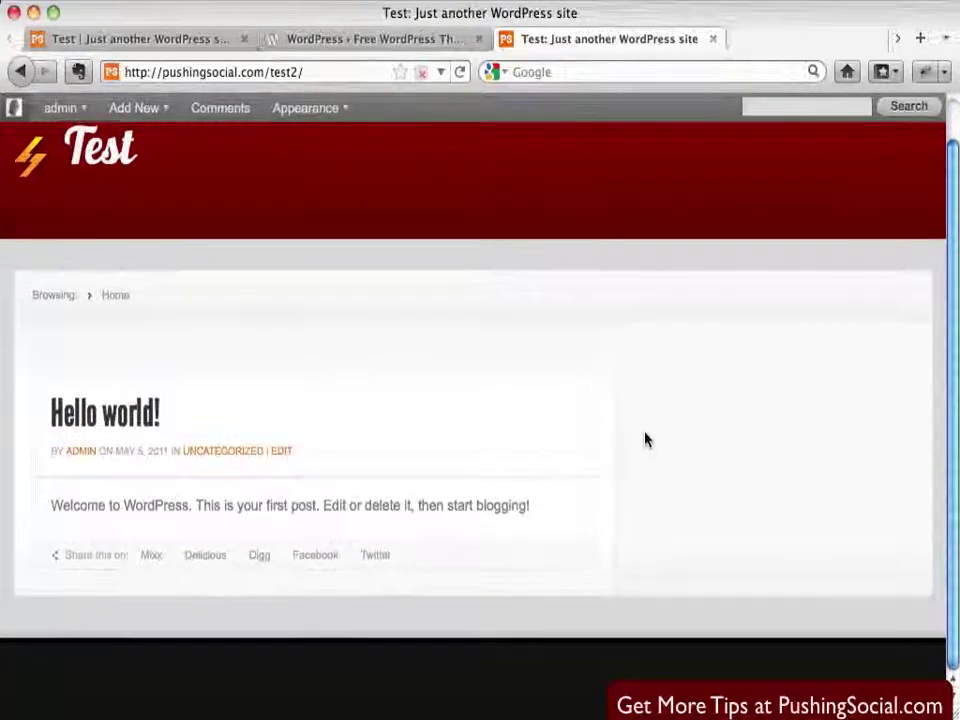
pyautogui.scroll(2, 645, 433)
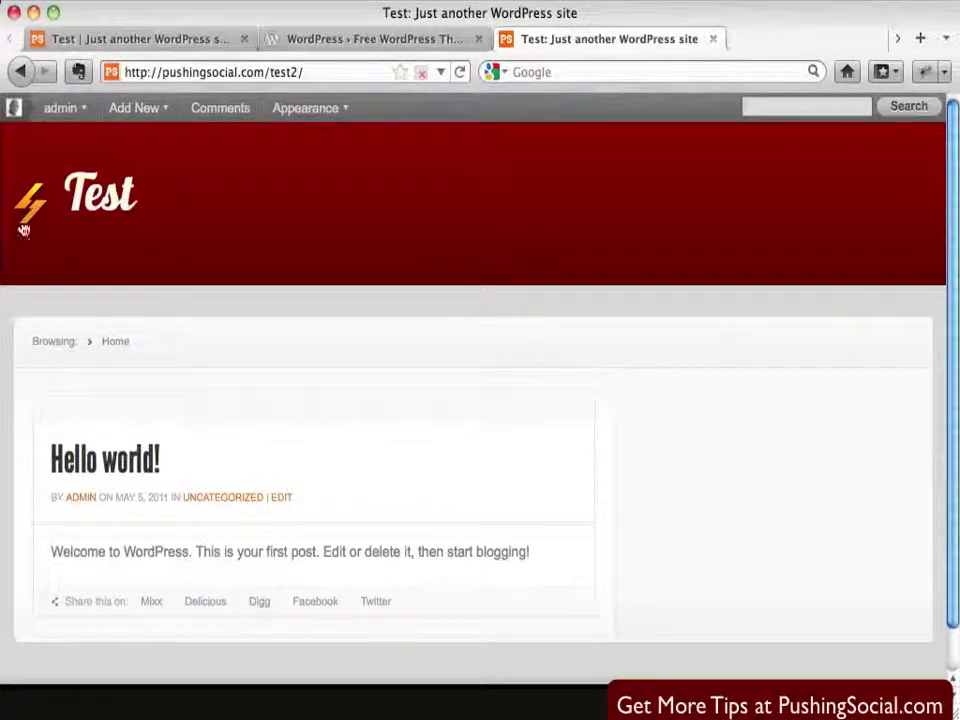
pyautogui.click(214, 42)
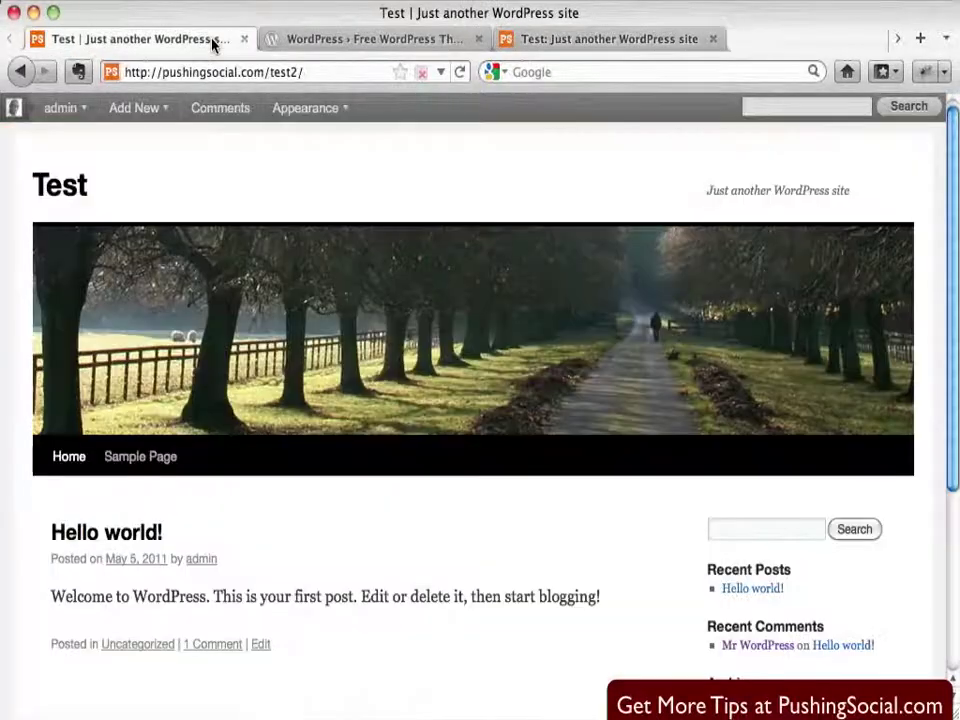
pyautogui.click(530, 38)
# Step: Return to Manage Themes, preview and activate the Journalist 1.9 theme, and view the site's front page with it
pyautogui.click(19, 71)
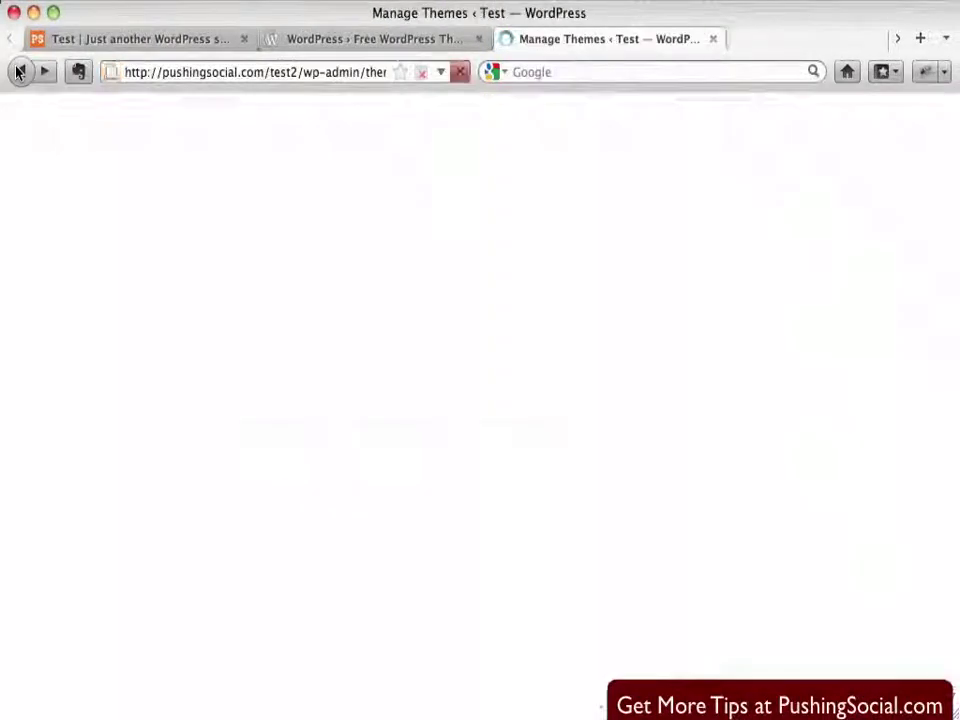
pyautogui.scroll(-3, 320, 308)
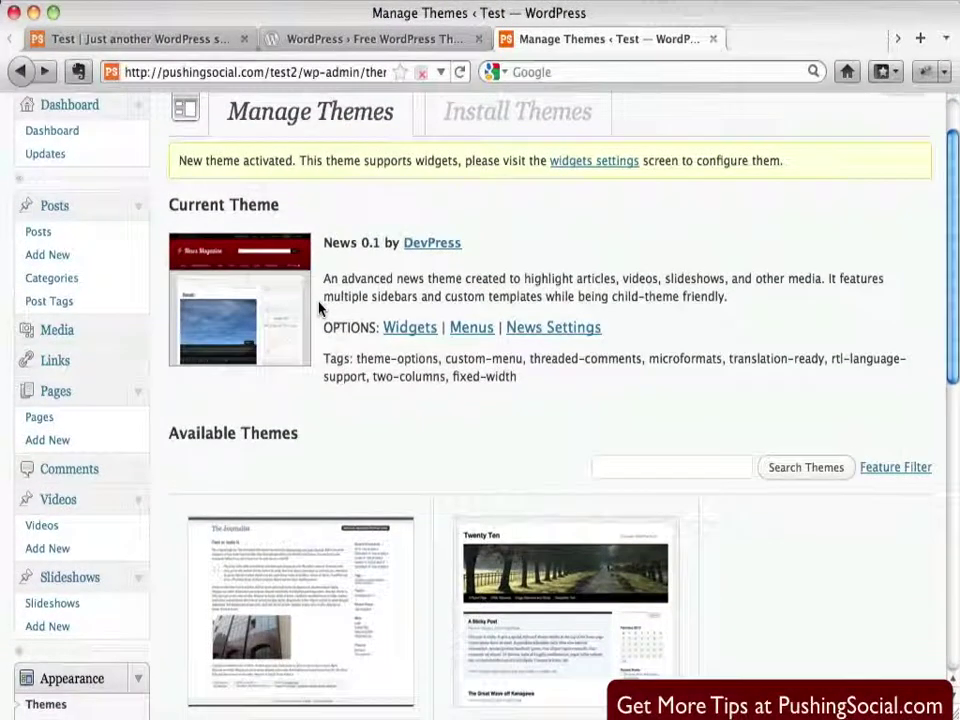
pyautogui.scroll(2, 320, 307)
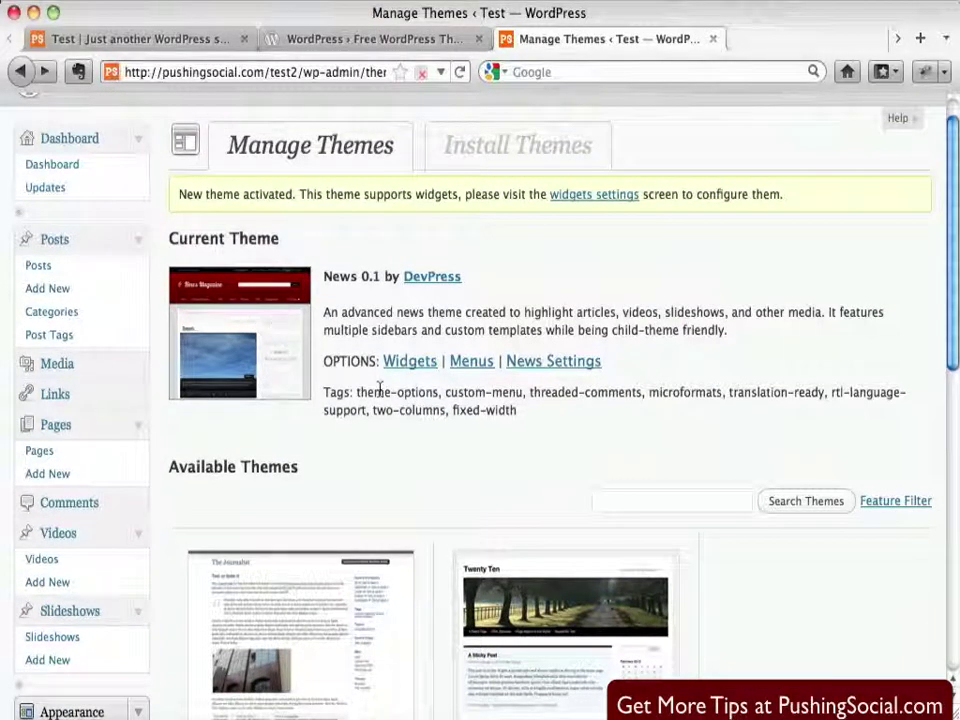
pyautogui.scroll(-8, 380, 391)
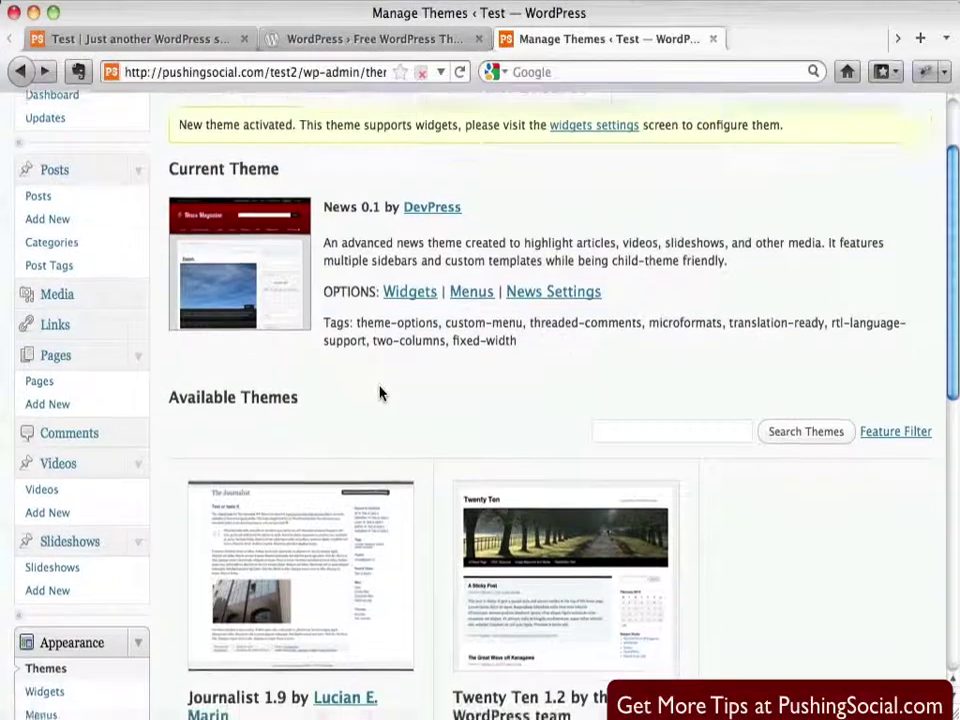
pyautogui.scroll(-2, 381, 394)
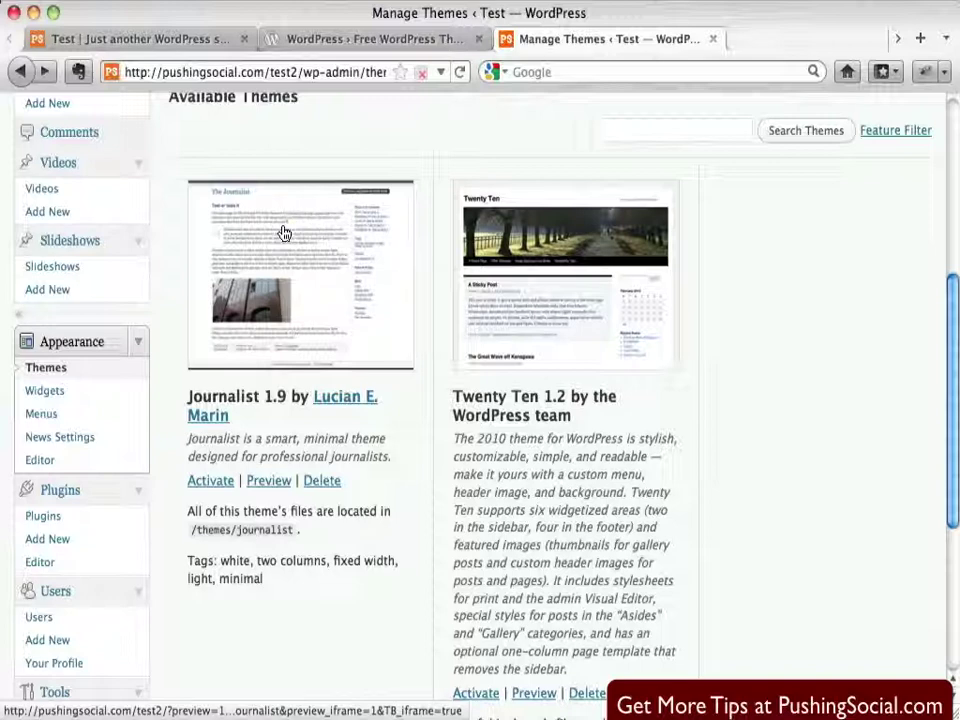
pyautogui.click(283, 232)
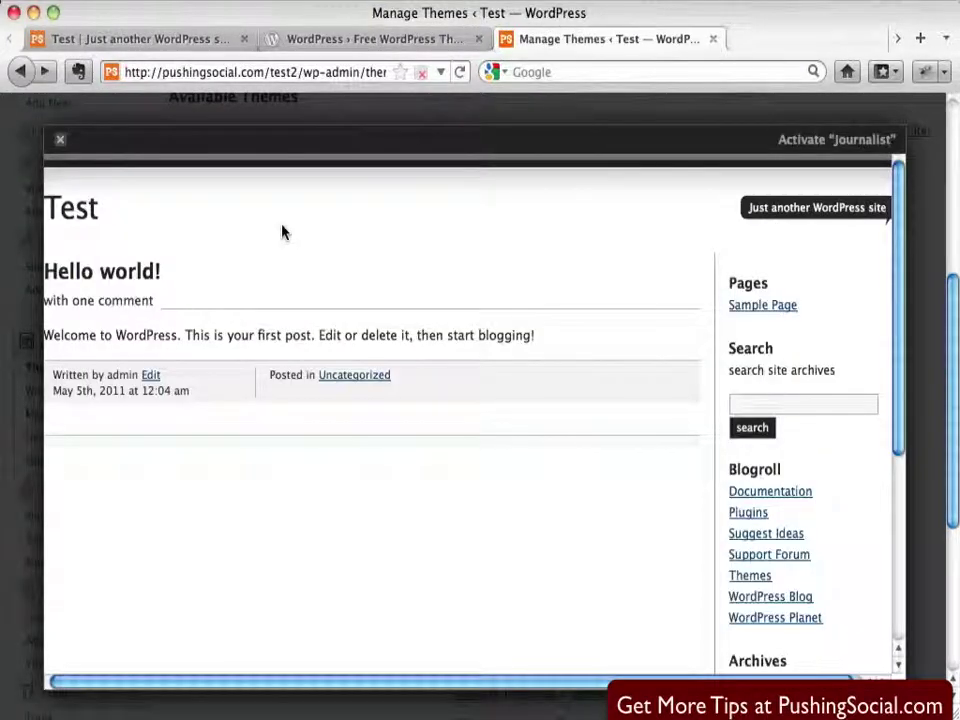
pyautogui.click(827, 145)
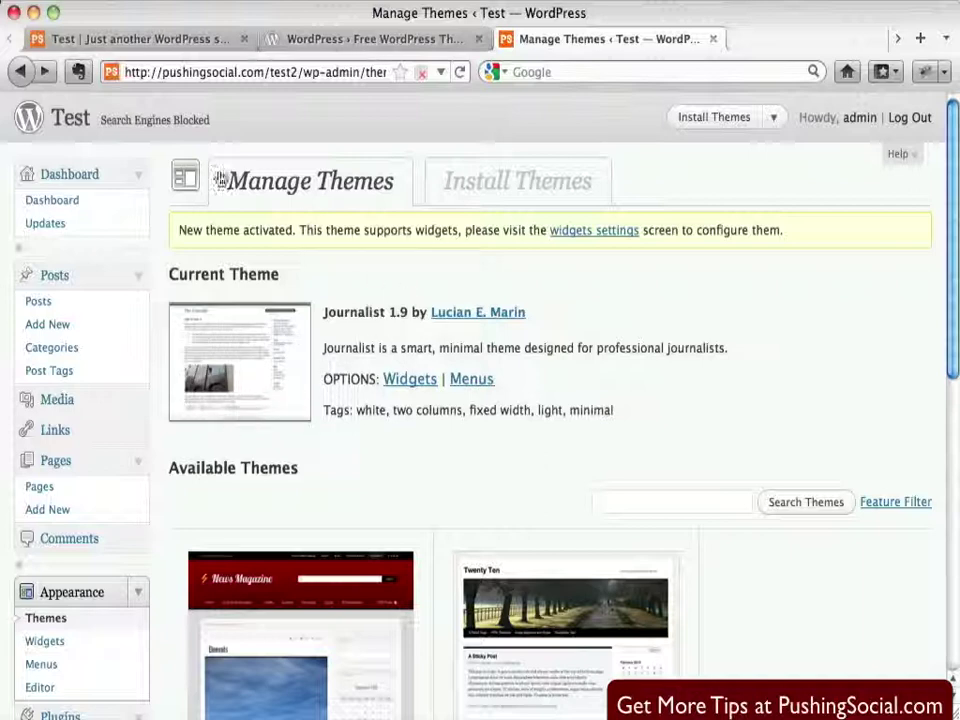
pyautogui.click(66, 123)
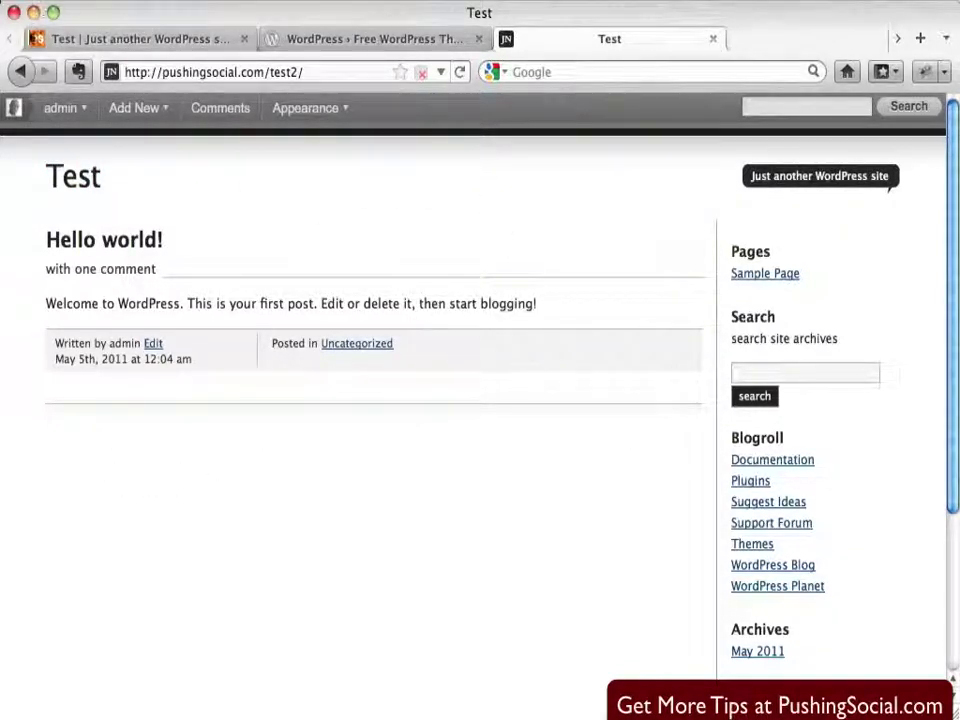
# Step: Go back to Manage Themes, then preview and activate the Twenty Ten 1.2 theme from the available themes
pyautogui.click(27, 74)
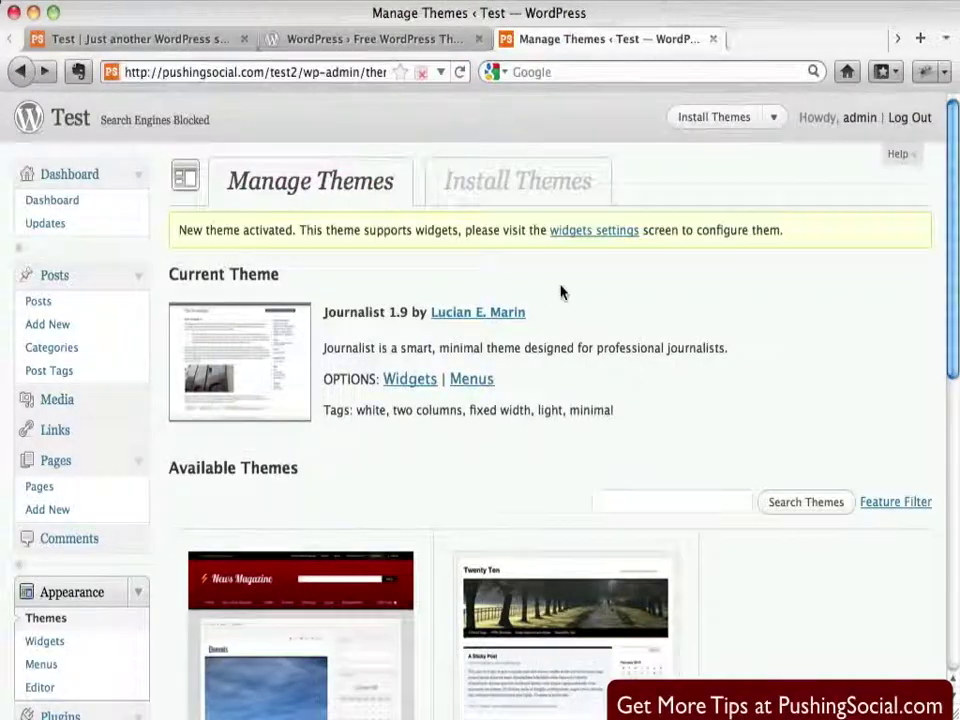
pyautogui.scroll(-4, 561, 291)
pyautogui.scroll(-1, 561, 291)
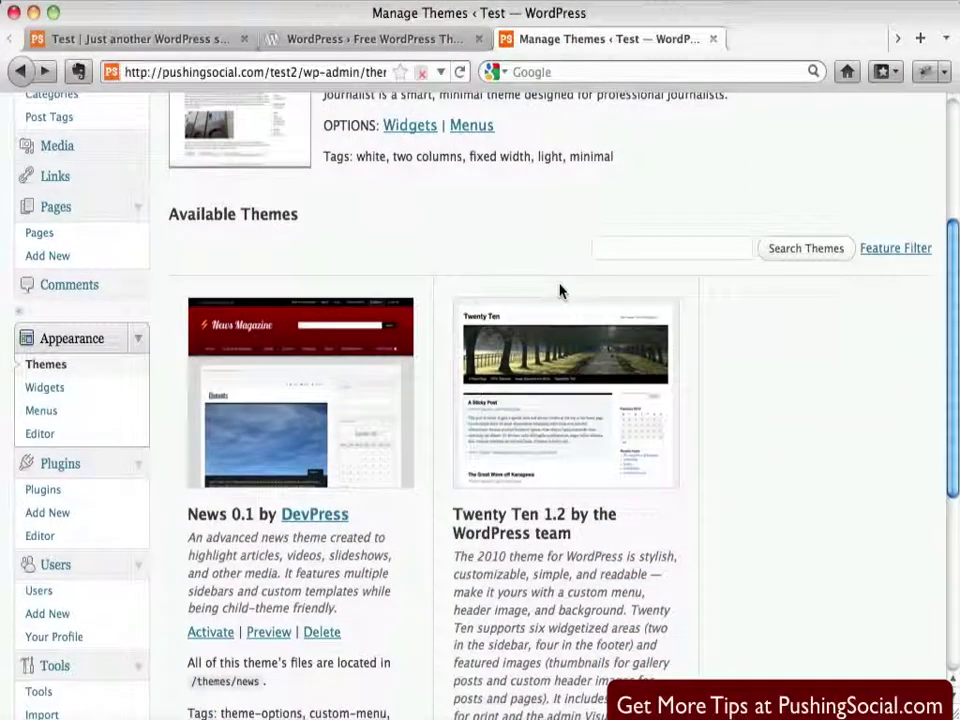
pyautogui.click(561, 454)
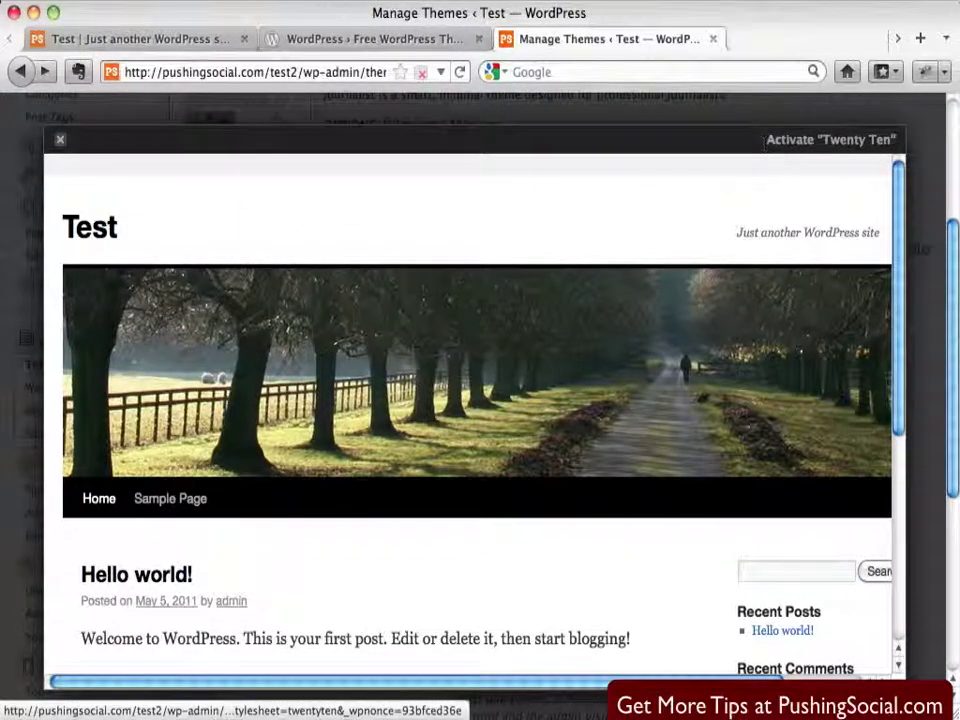
pyautogui.click(828, 143)
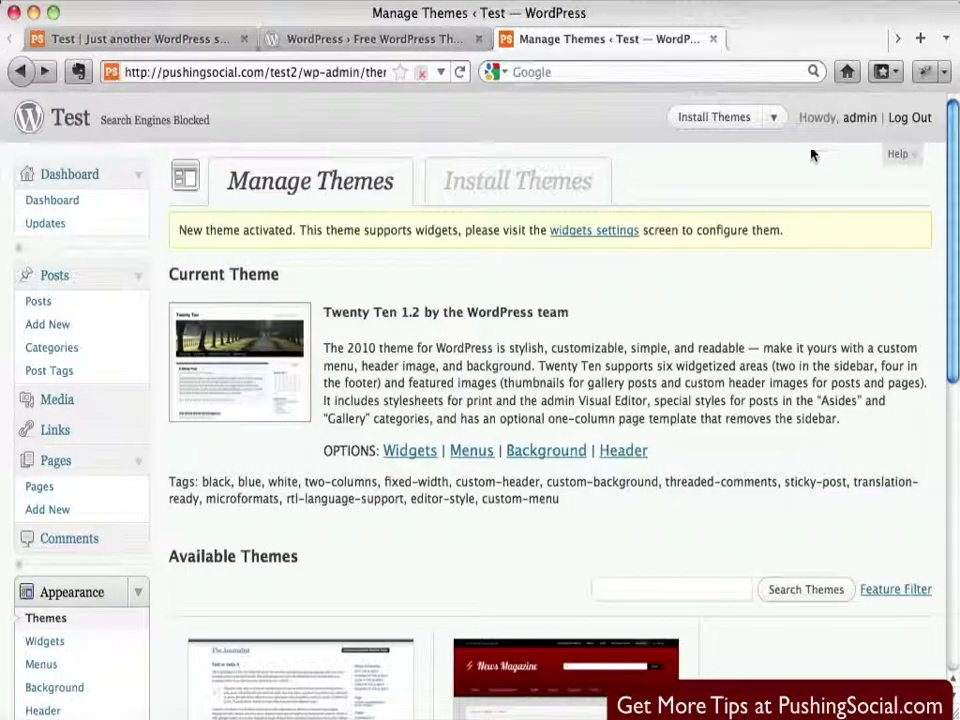
# Step: Open the Test site's front page and examine its layout under the Twenty Ten theme
pyautogui.click(70, 123)
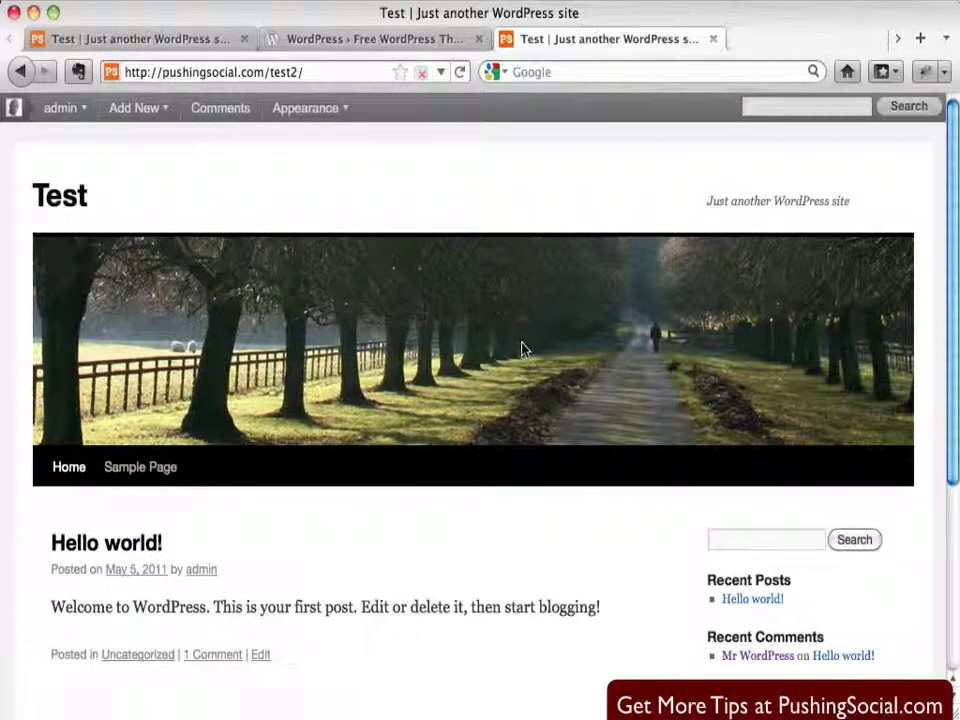
pyautogui.scroll(-5, 518, 388)
pyautogui.scroll(3, 518, 386)
pyautogui.scroll(2, 518, 388)
pyautogui.scroll(-1, 545, 397)
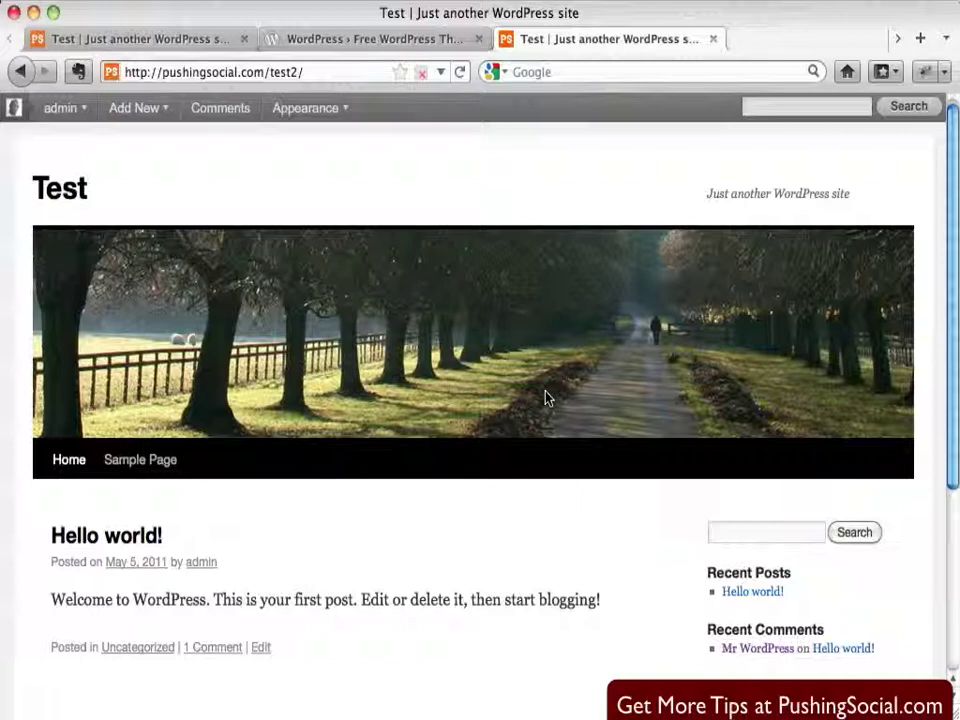
pyautogui.click(584, 1)
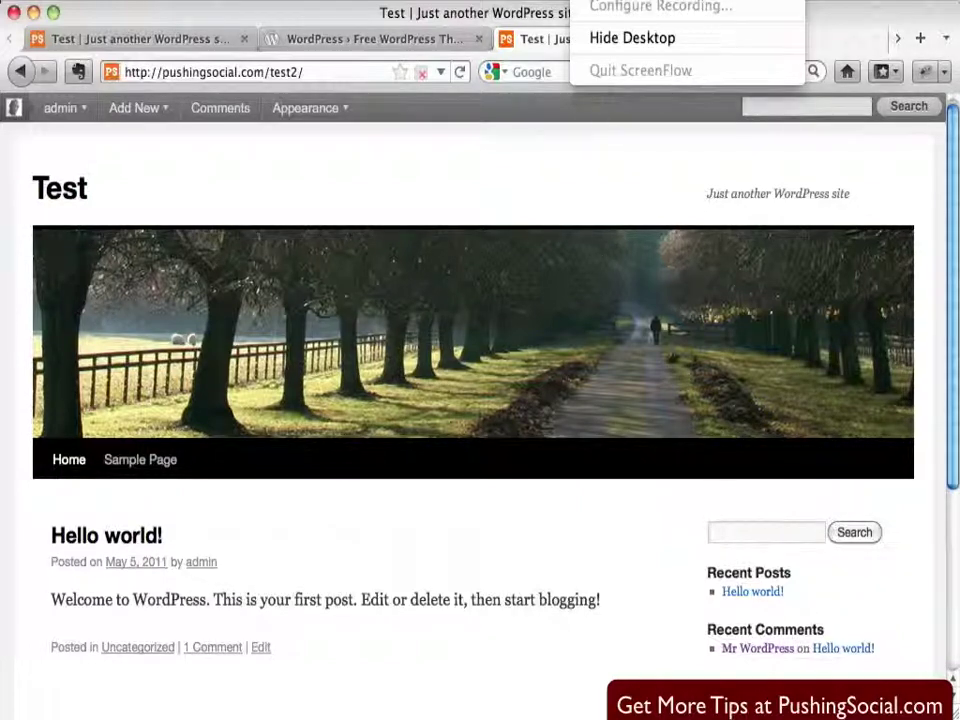